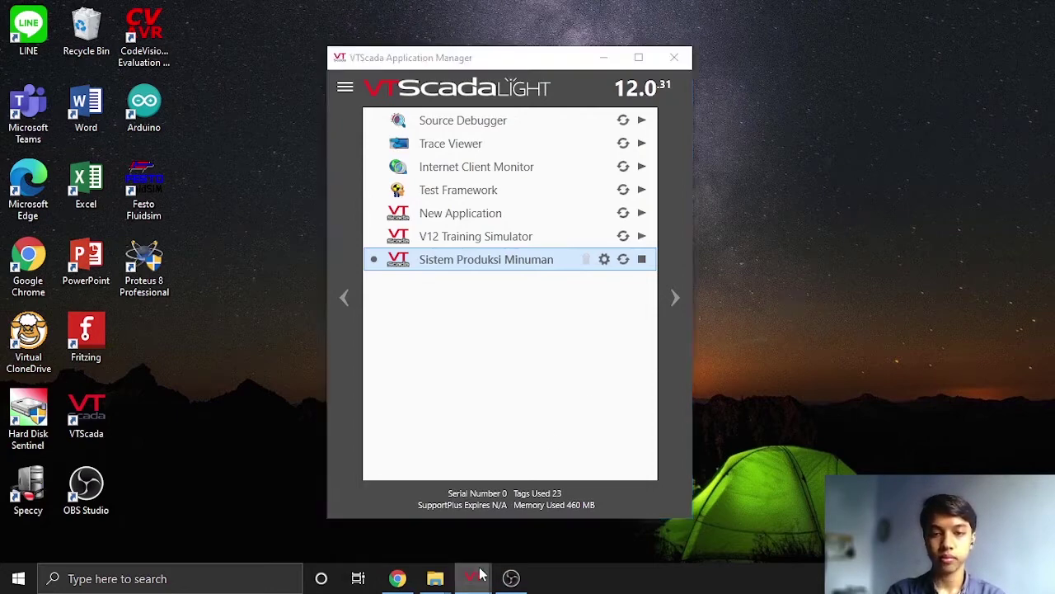
- Switch to the running Sistem Produksi Minuman application, minimize the Tag Browser and Idea Studio windows, and view the Overview page
mouse_move(474, 577)
click(510, 520)
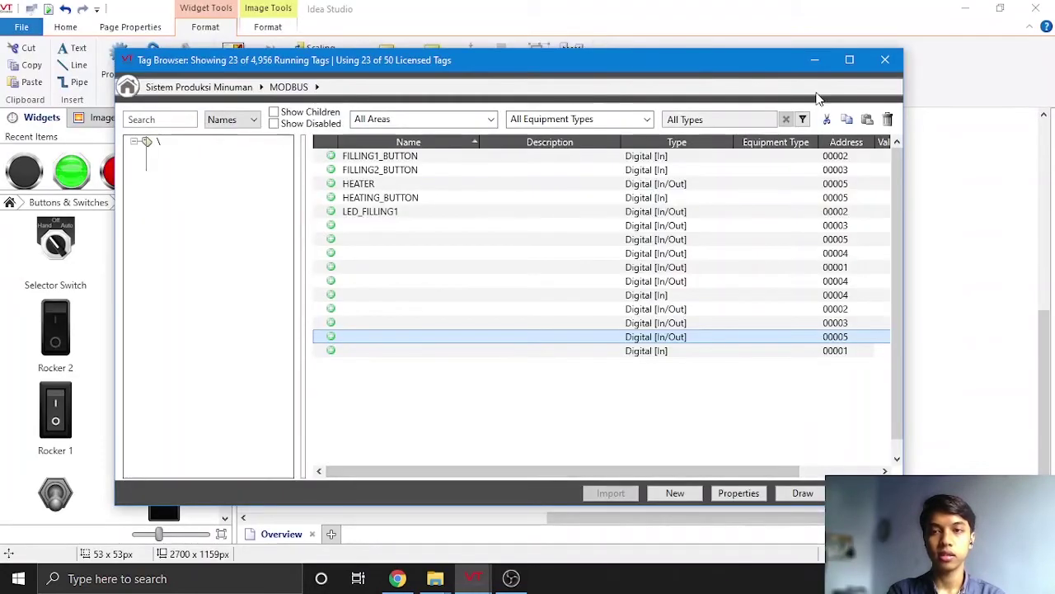
click(816, 60)
click(965, 9)
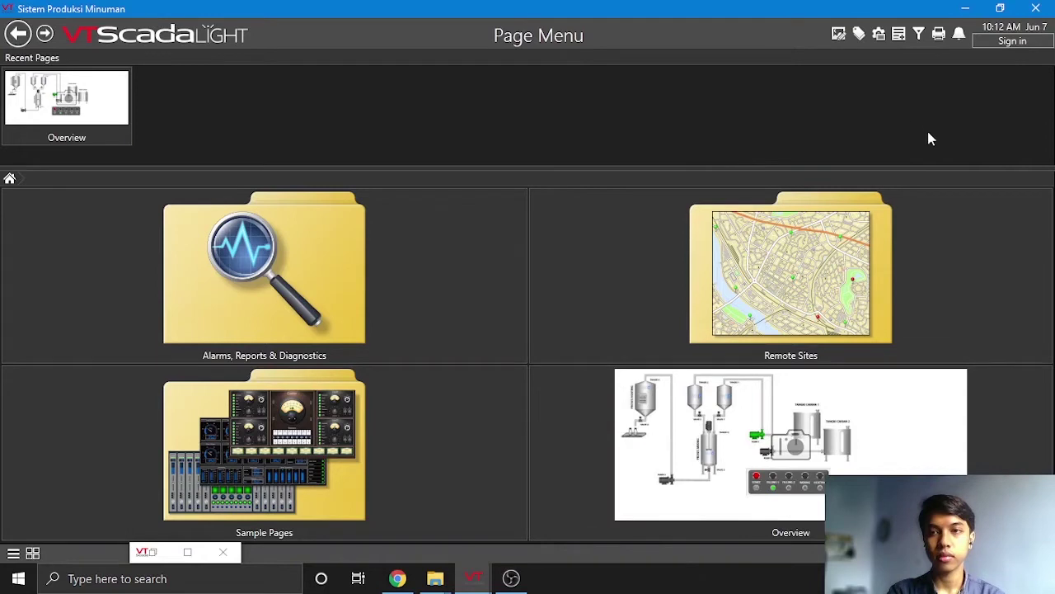
click(584, 428)
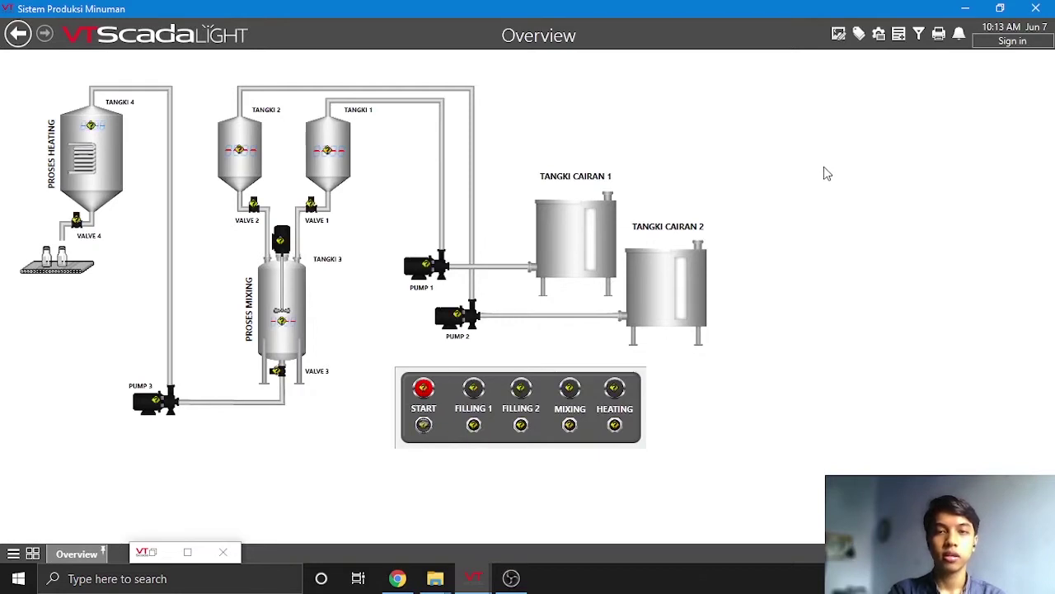
- Return to the Page Menu and open the Tag Browser, dismissing the chat notification
click(20, 36)
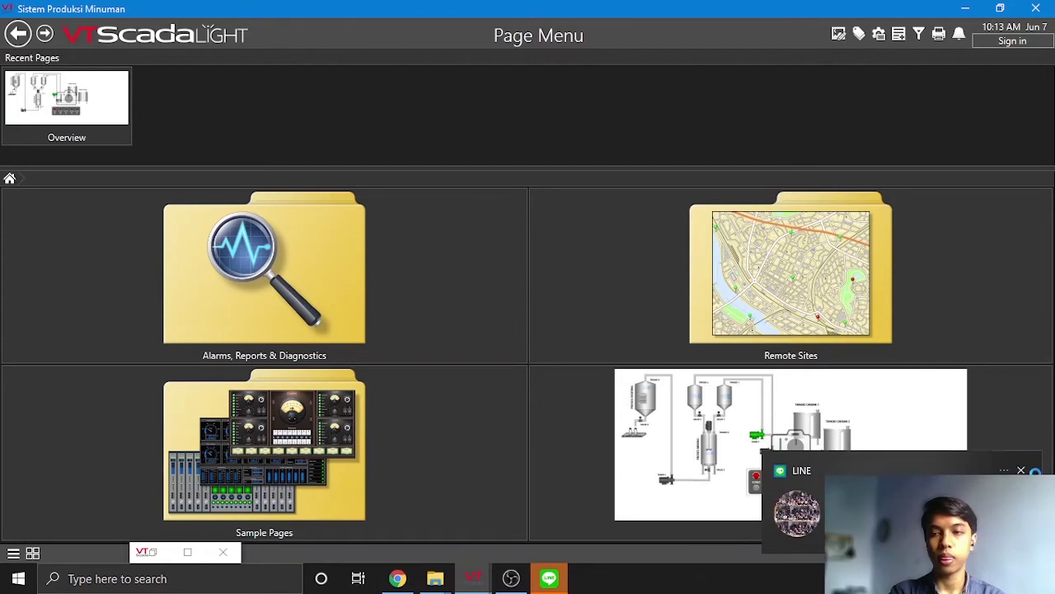
click(1020, 470)
click(859, 34)
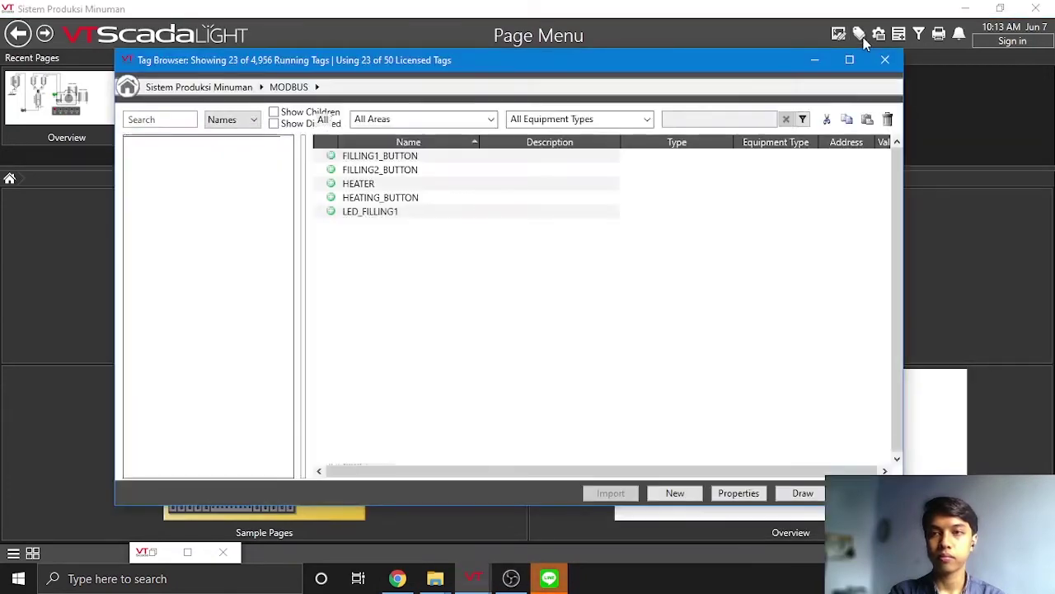
- Collapse the Sistem Produksi Minuman branch and examine its TCP/IP Port tag in the root-level tag list
click(159, 178)
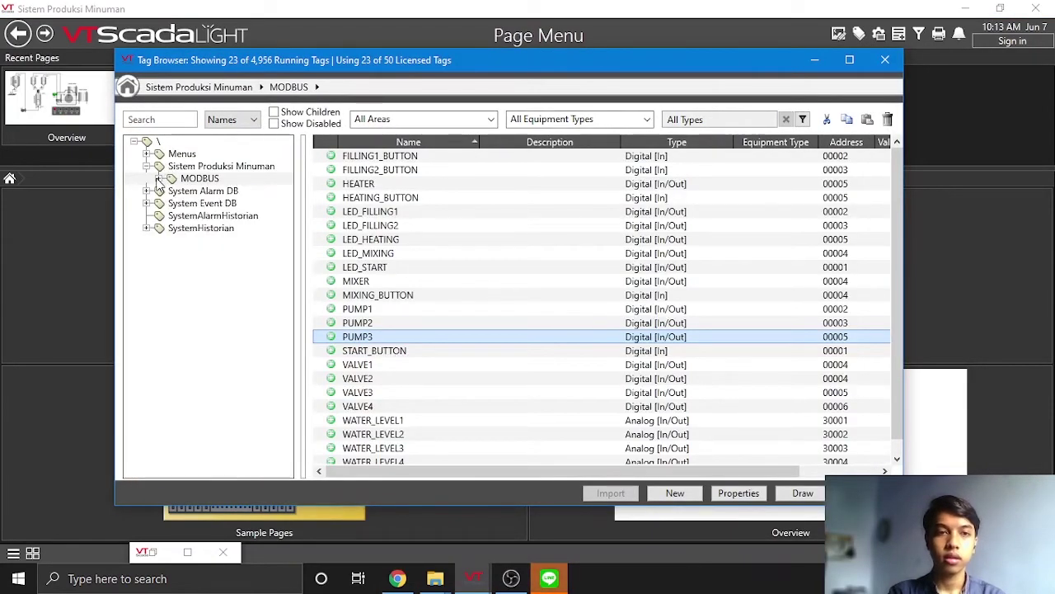
click(147, 166)
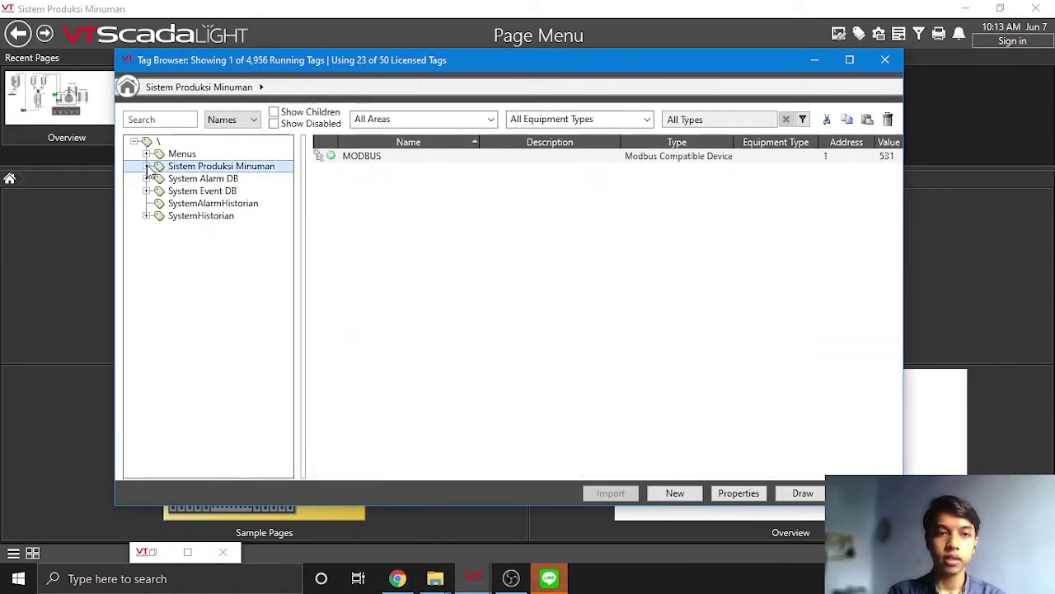
click(224, 144)
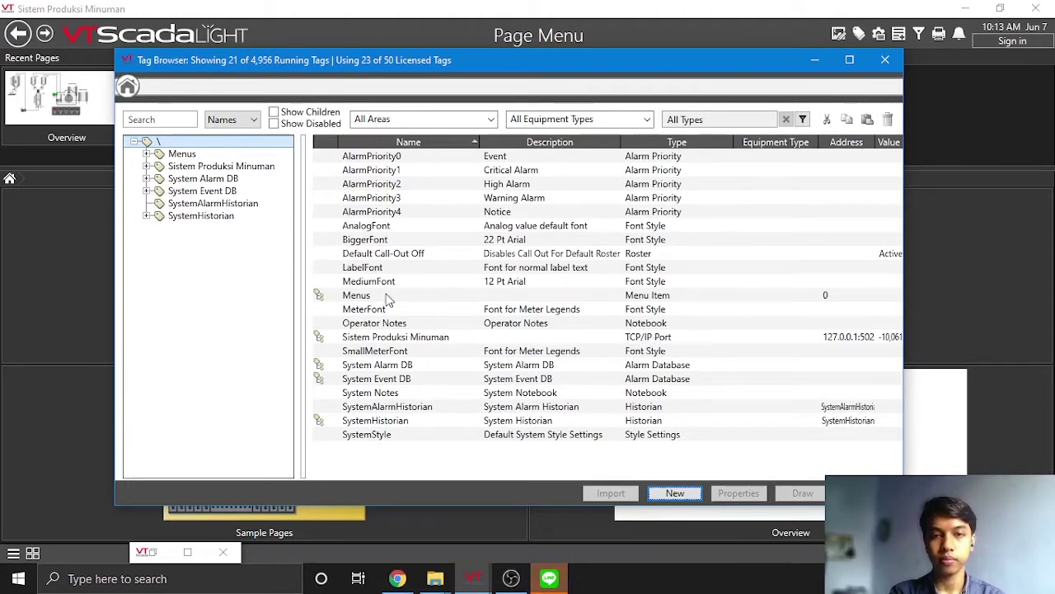
click(426, 338)
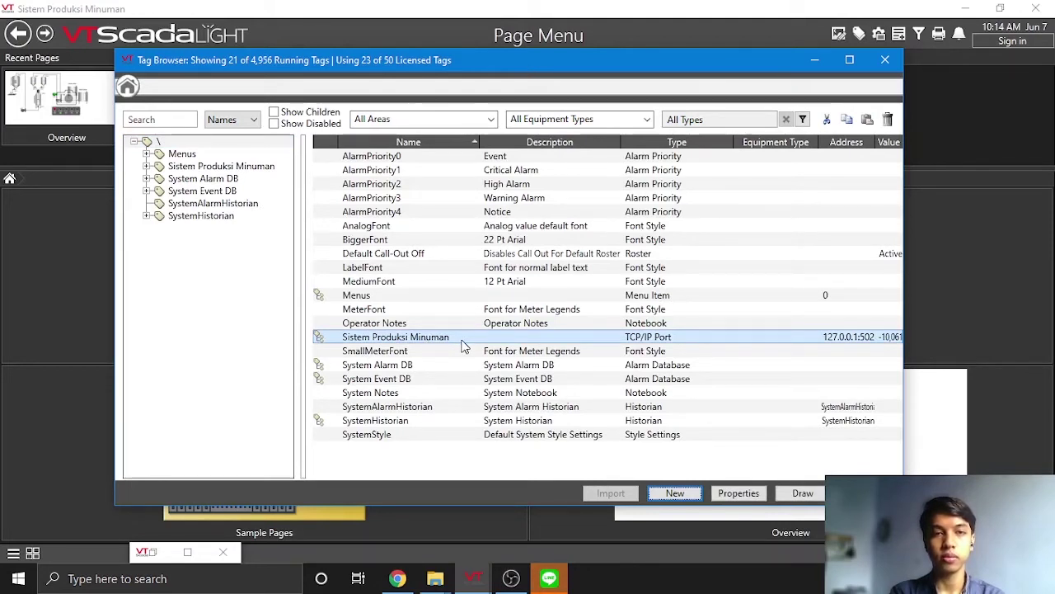
click(263, 146)
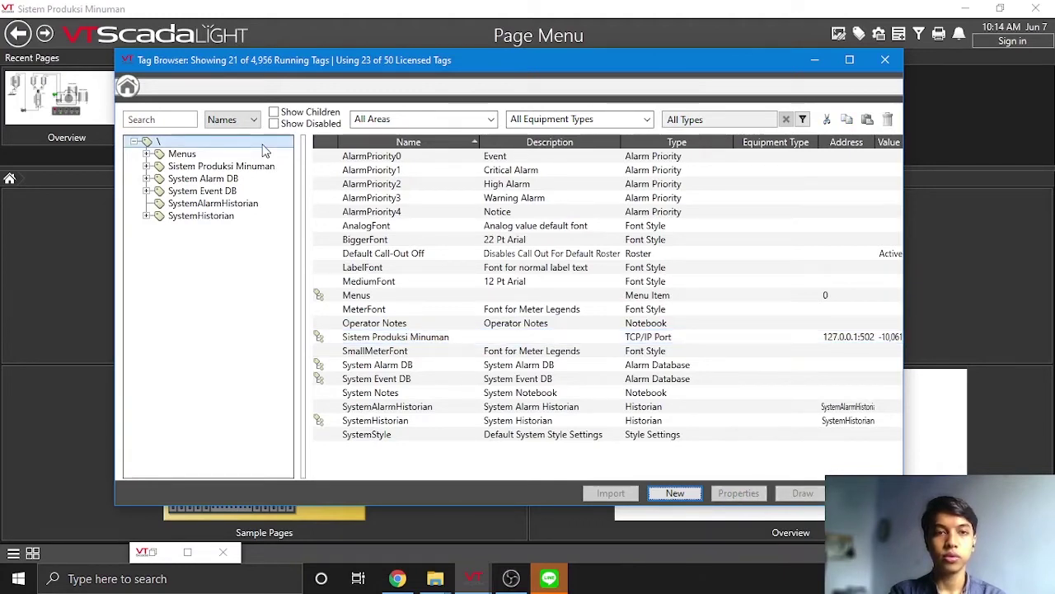
right_click(221, 146)
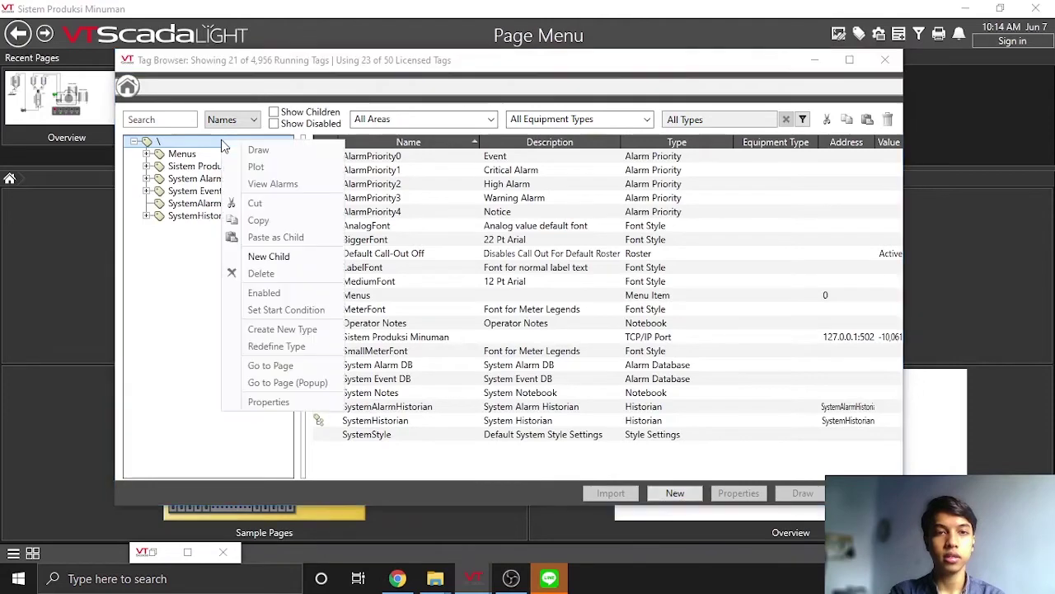
click(276, 256)
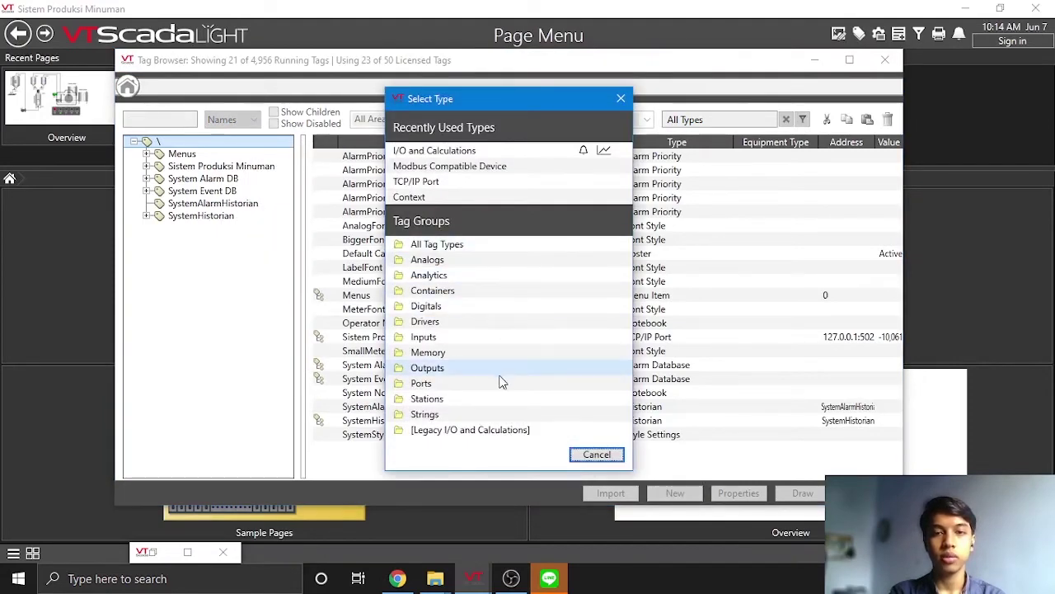
click(499, 385)
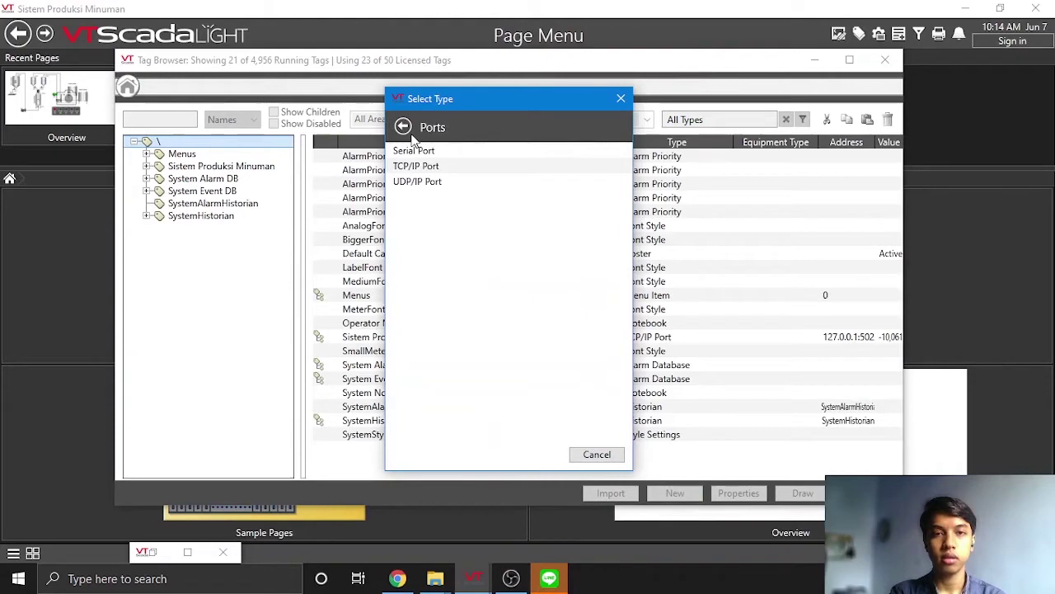
click(412, 133)
click(467, 383)
click(452, 168)
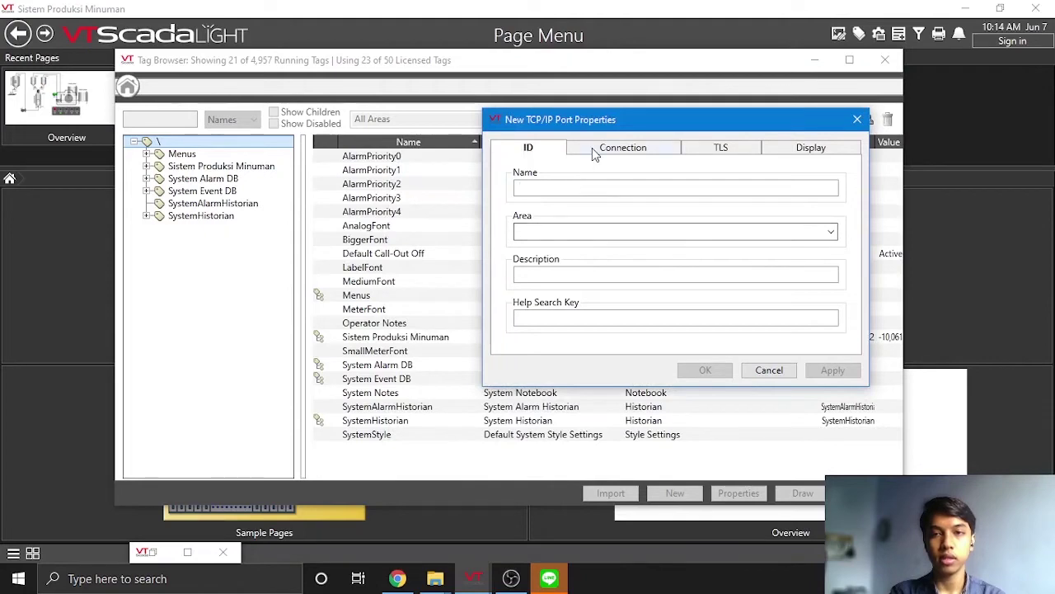
click(769, 370)
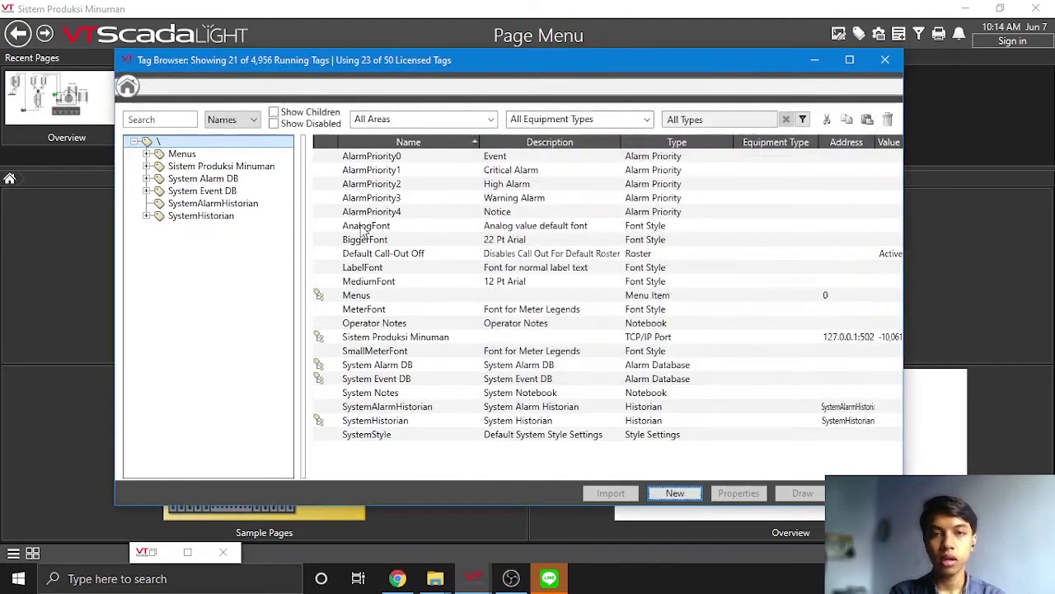
- Review the TCP/IP address and port number in the connection properties of the Sistem Produksi Minuman port tag
click(256, 168)
click(738, 493)
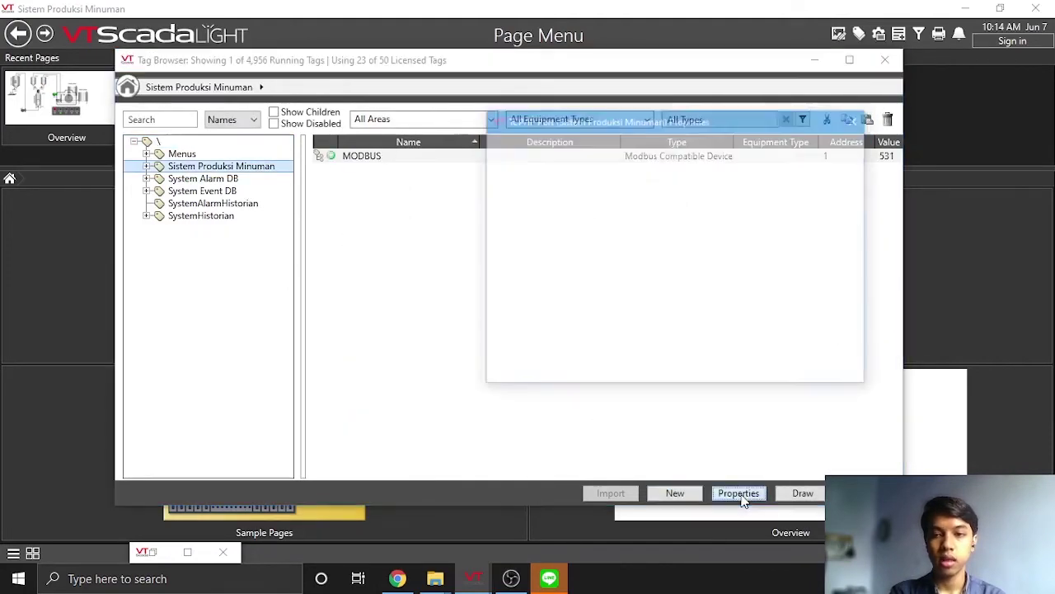
click(623, 148)
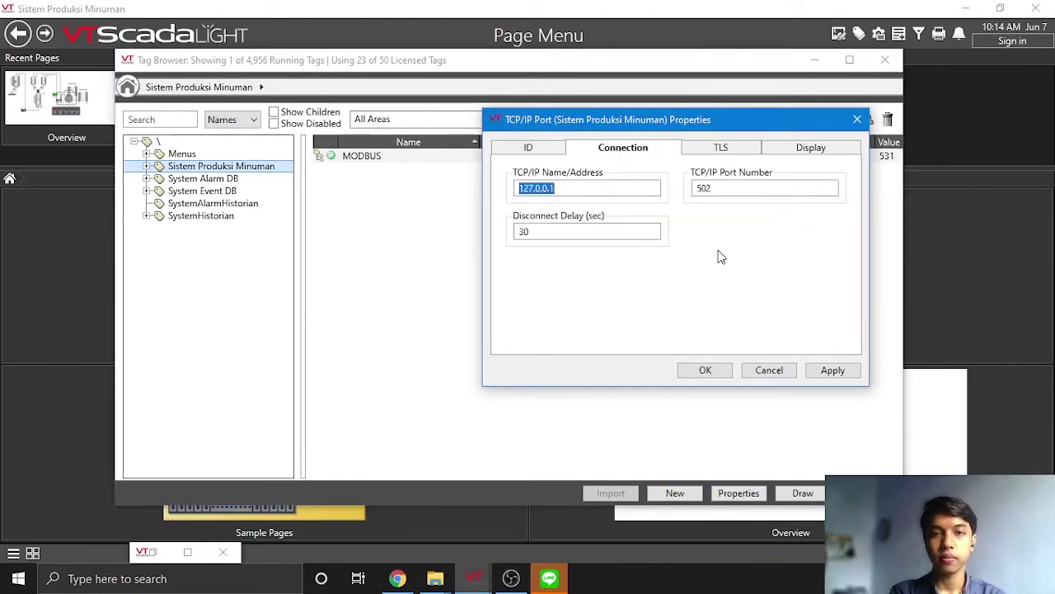
click(579, 188)
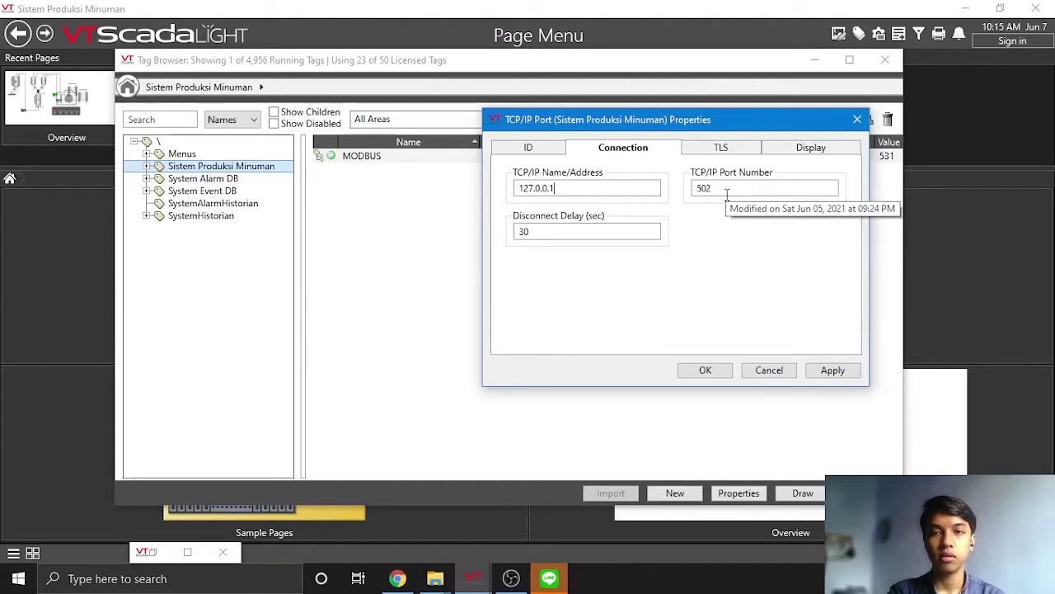
click(706, 371)
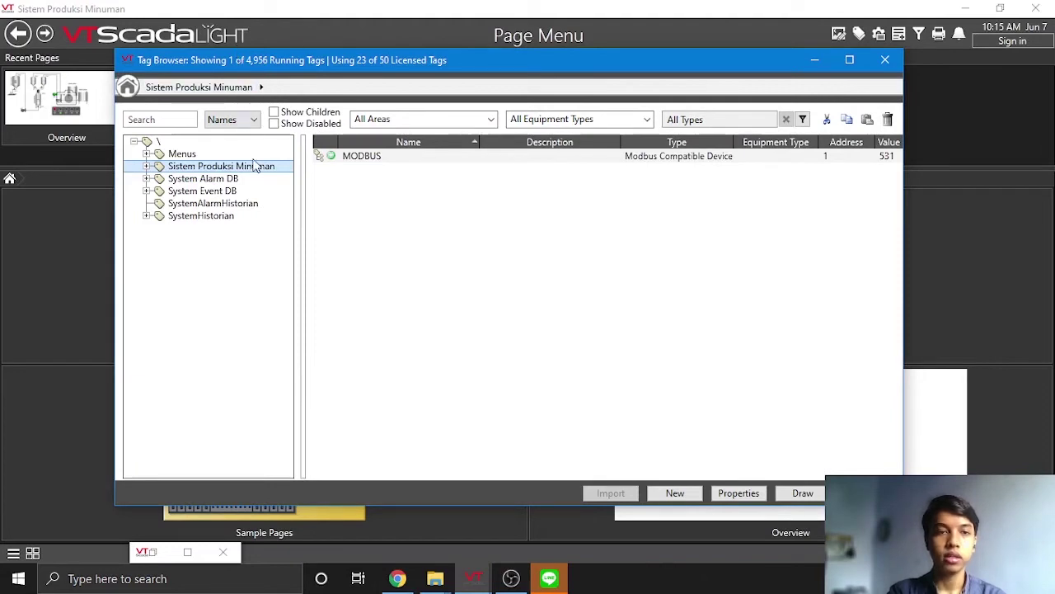
- Expand the Sistem Produksi Minuman branch and show the tags under the MODBUS device
click(147, 167)
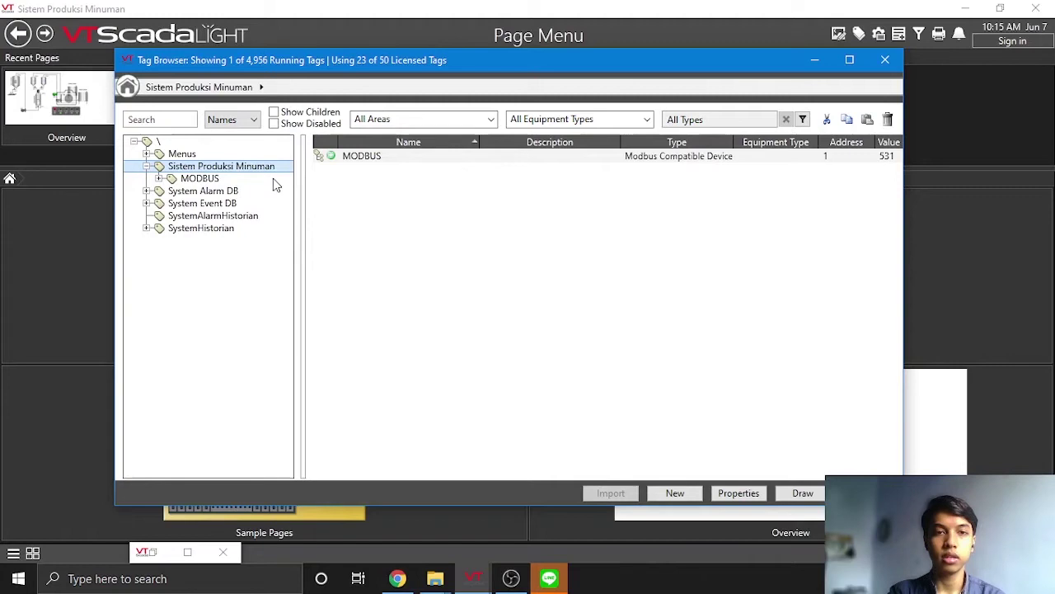
double_click(189, 179)
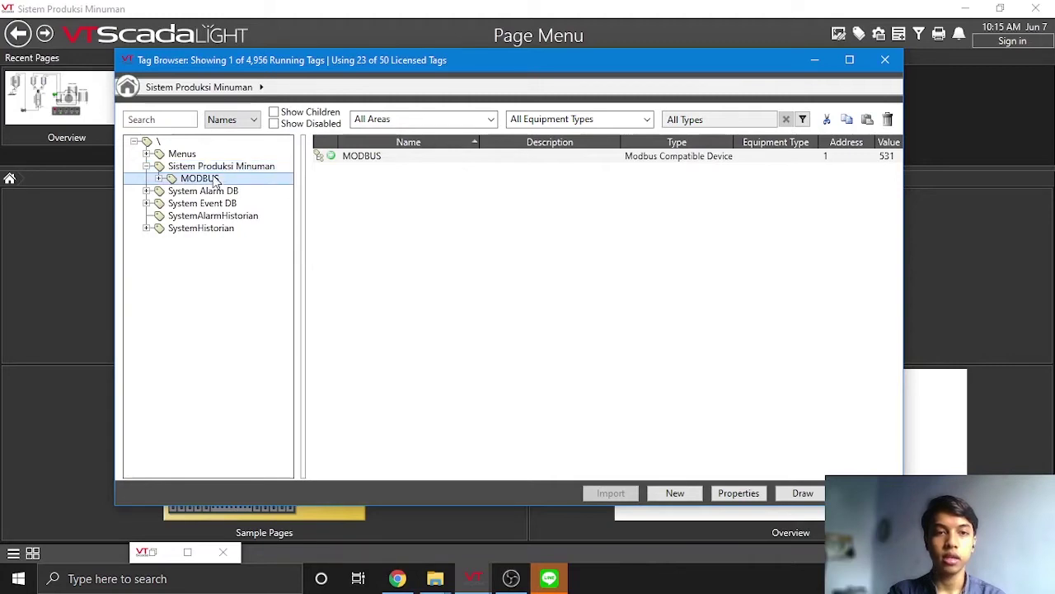
click(161, 178)
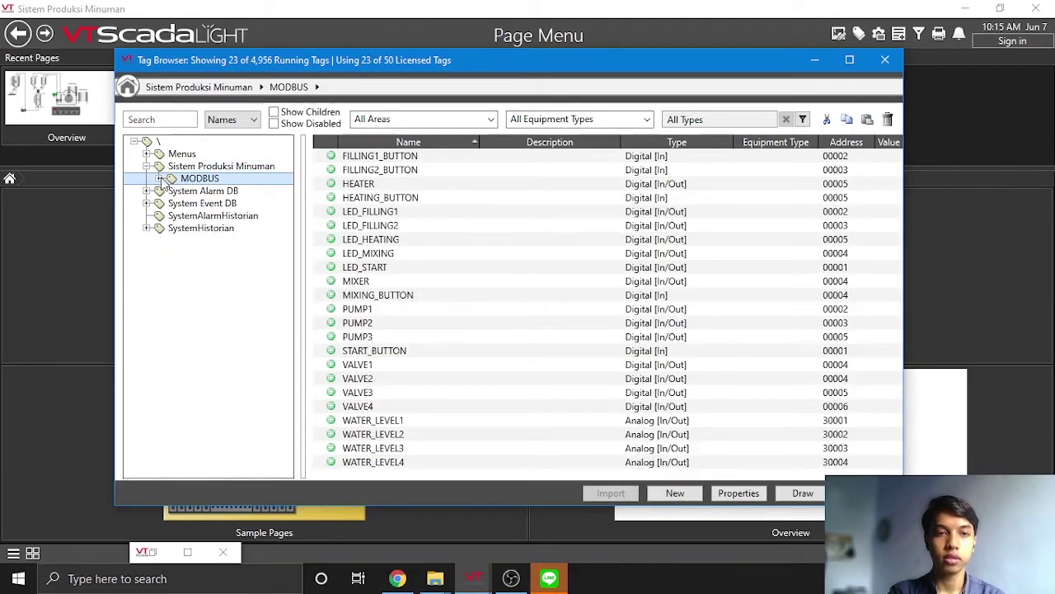
click(277, 167)
right_click(276, 167)
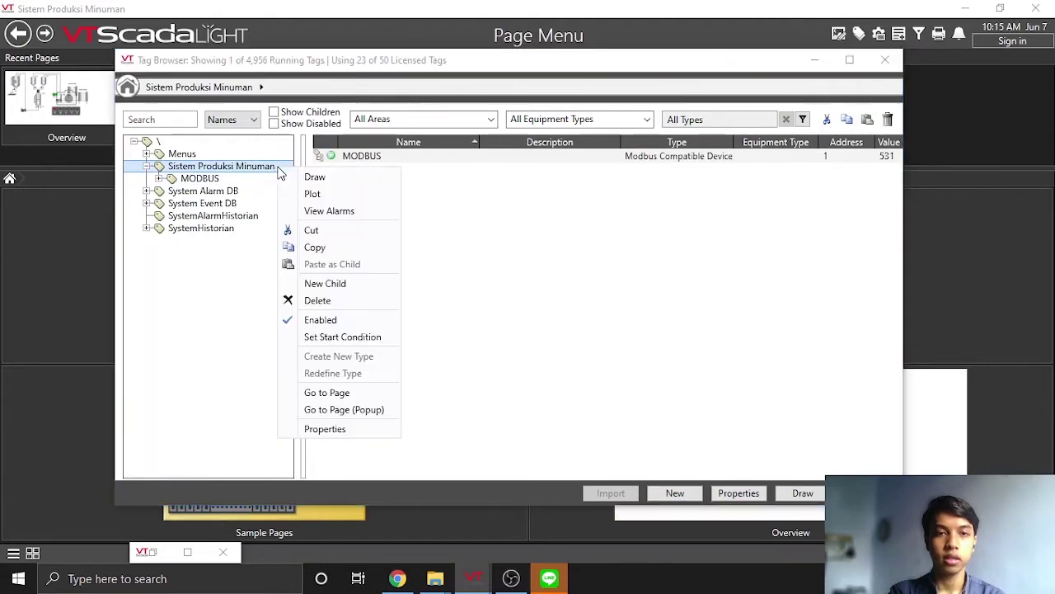
click(324, 285)
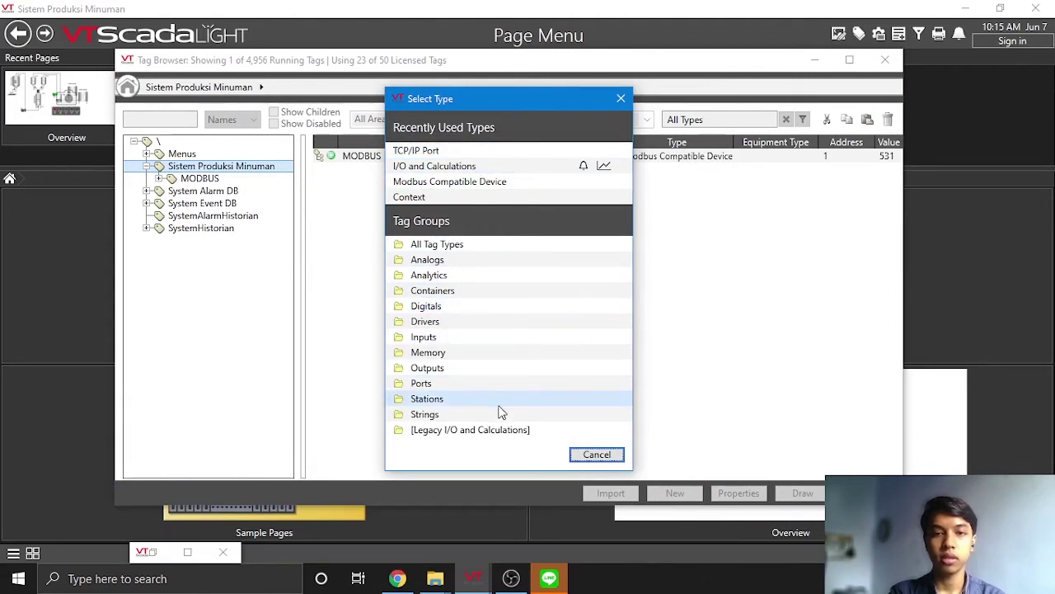
click(504, 327)
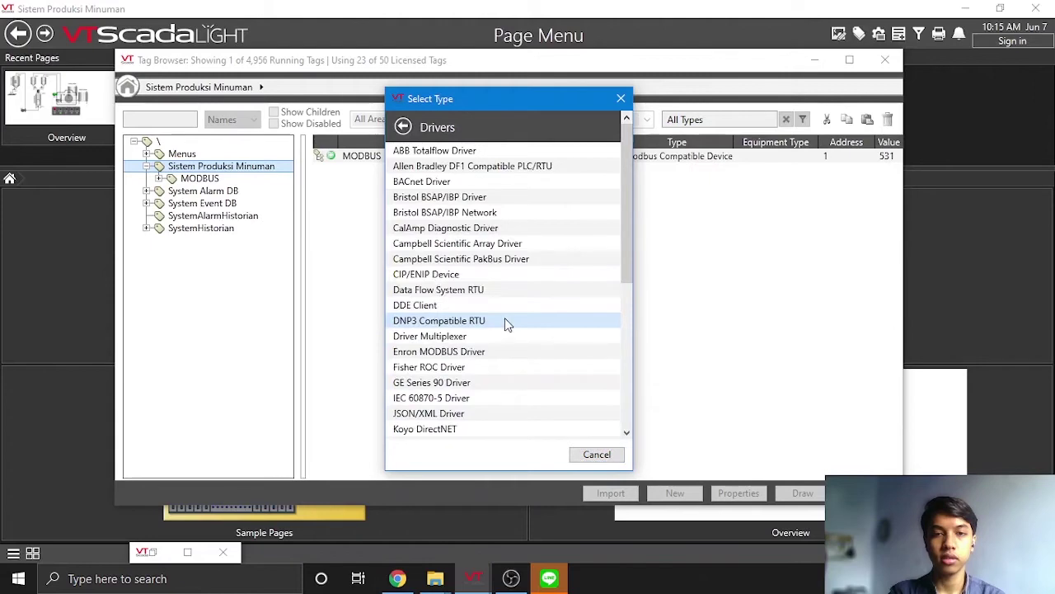
scroll(492, 285, down, 1)
scroll(492, 285, down, 2)
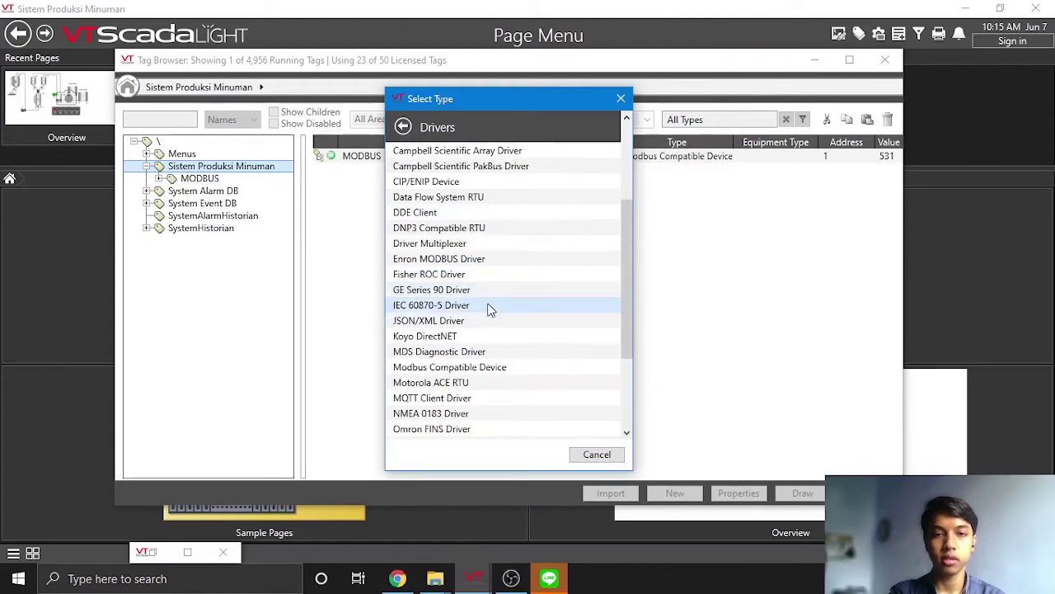
click(597, 455)
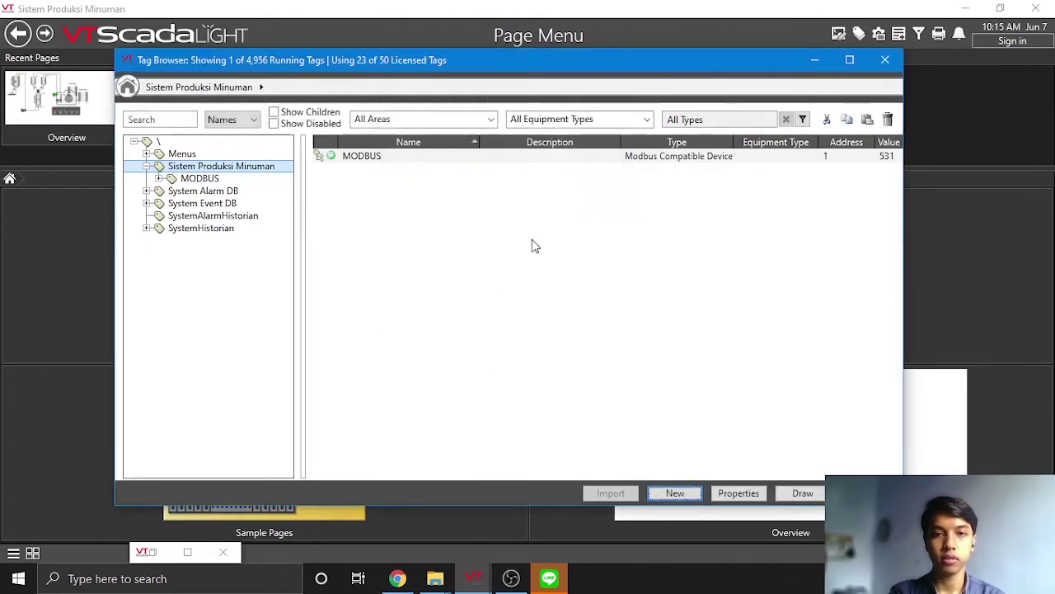
- Compare the contents of the Sistem Produksi Minuman port and its MODBUS device, leaving the MODBUS branch expanded to examine its I/O tags
double_click(200, 178)
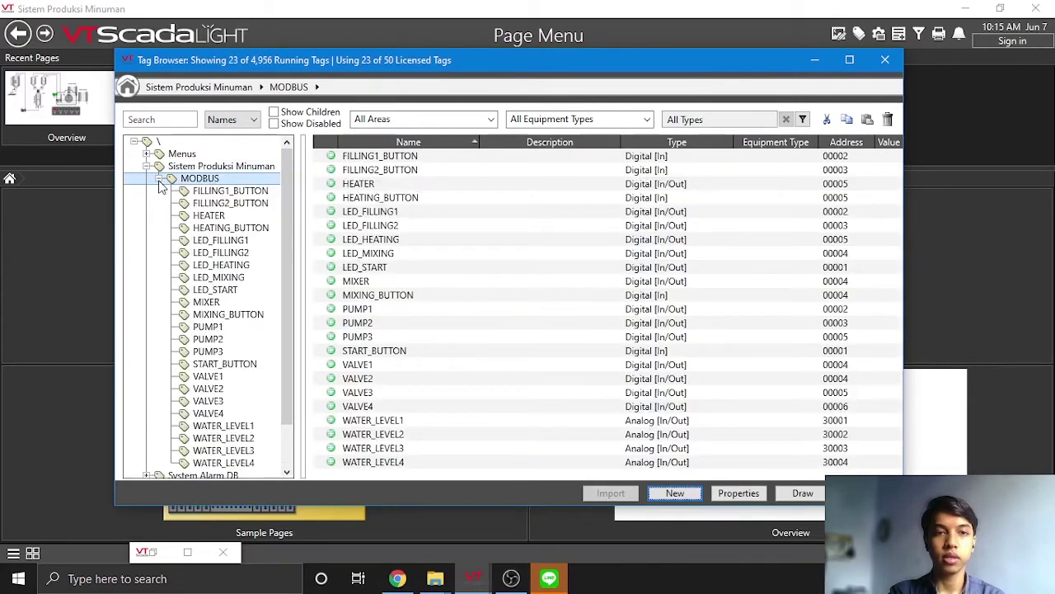
click(159, 180)
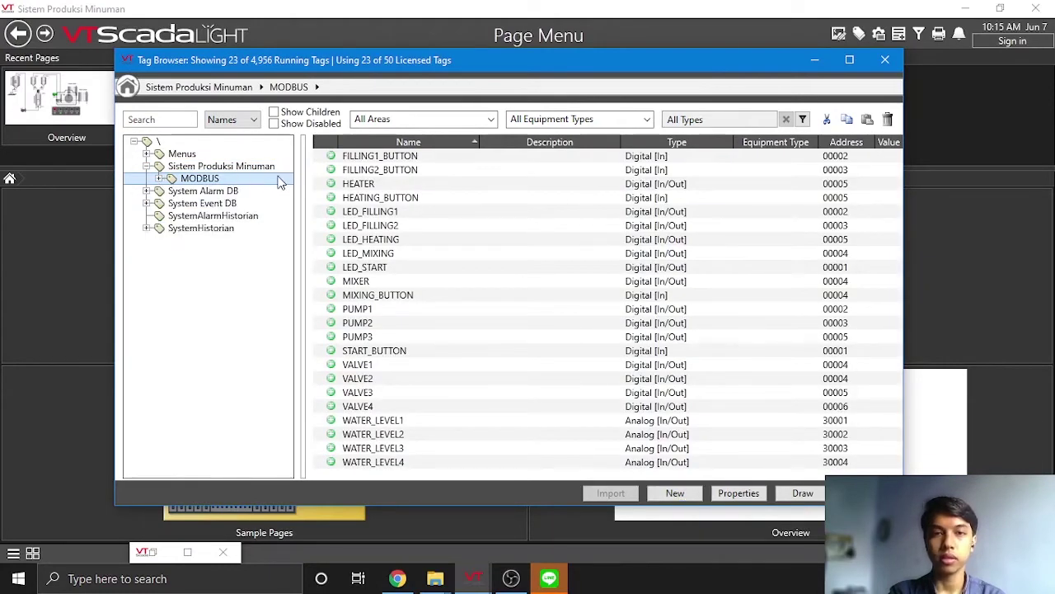
click(243, 168)
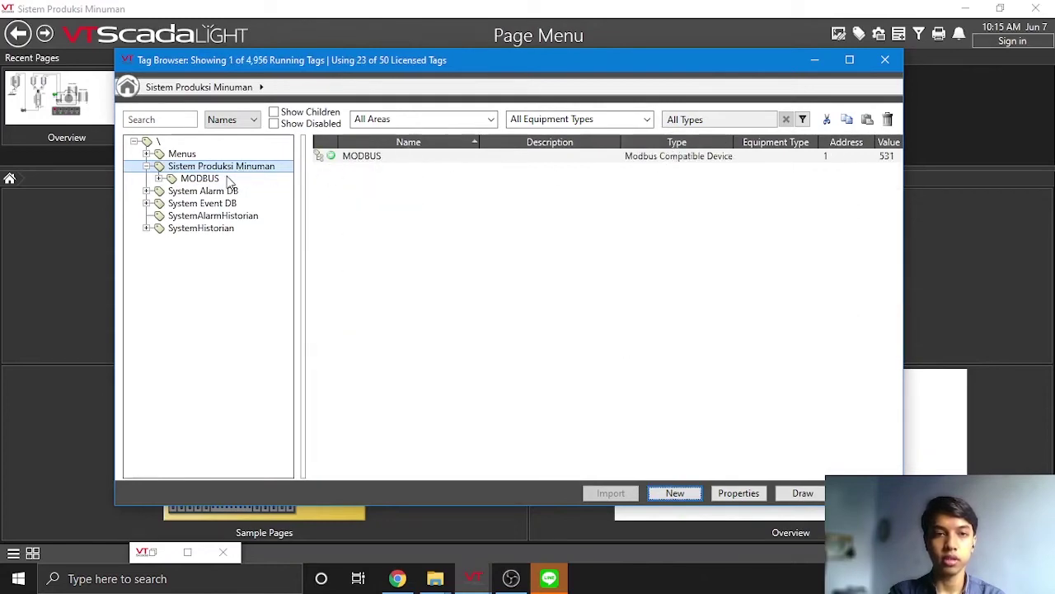
click(202, 178)
click(160, 179)
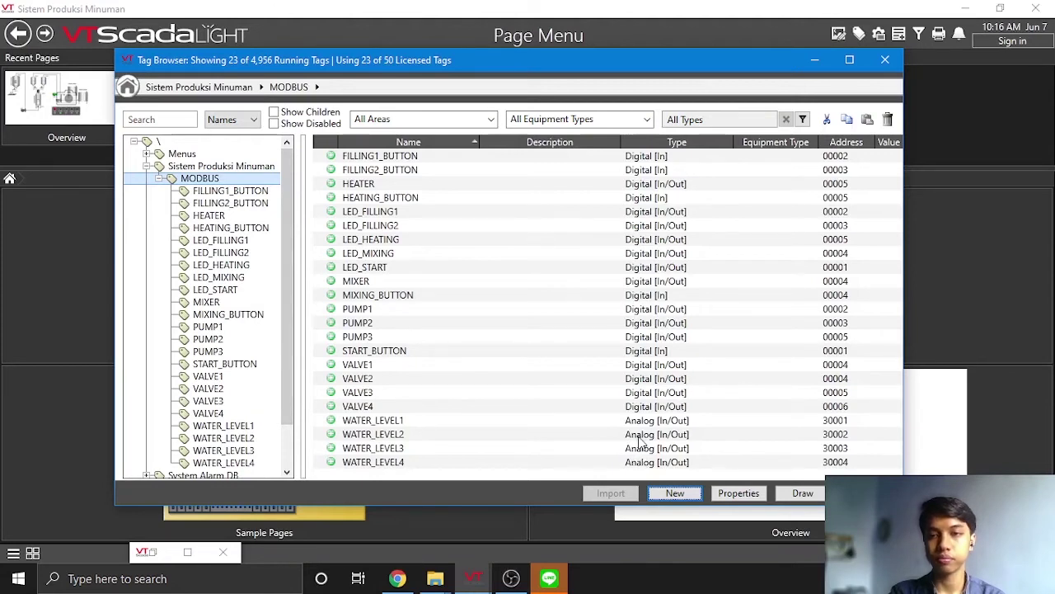
- Review the I/O device and read address in the I/O properties of the START_BUTTON tag
click(421, 351)
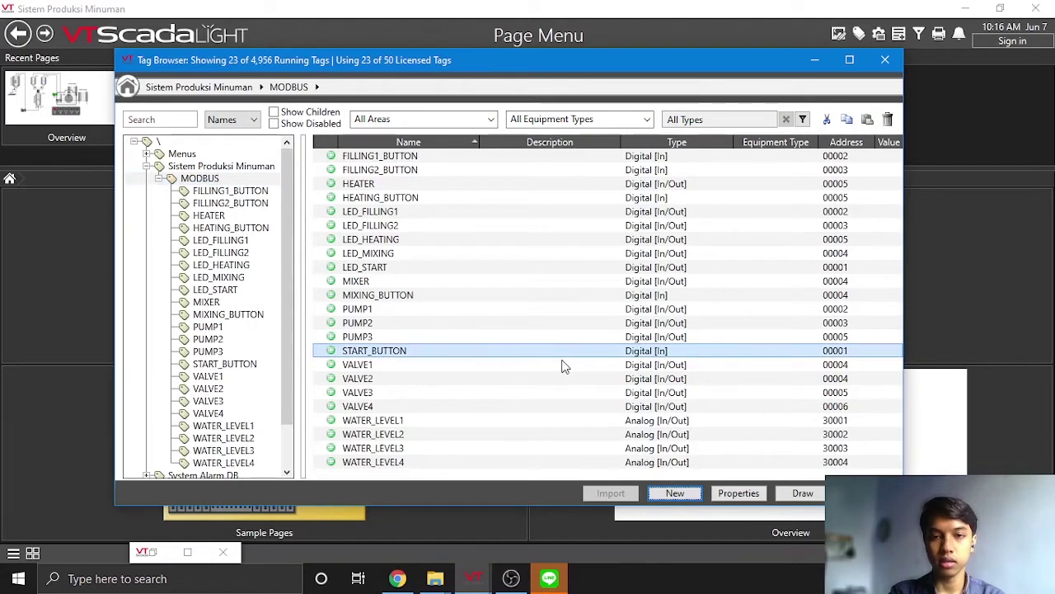
click(742, 493)
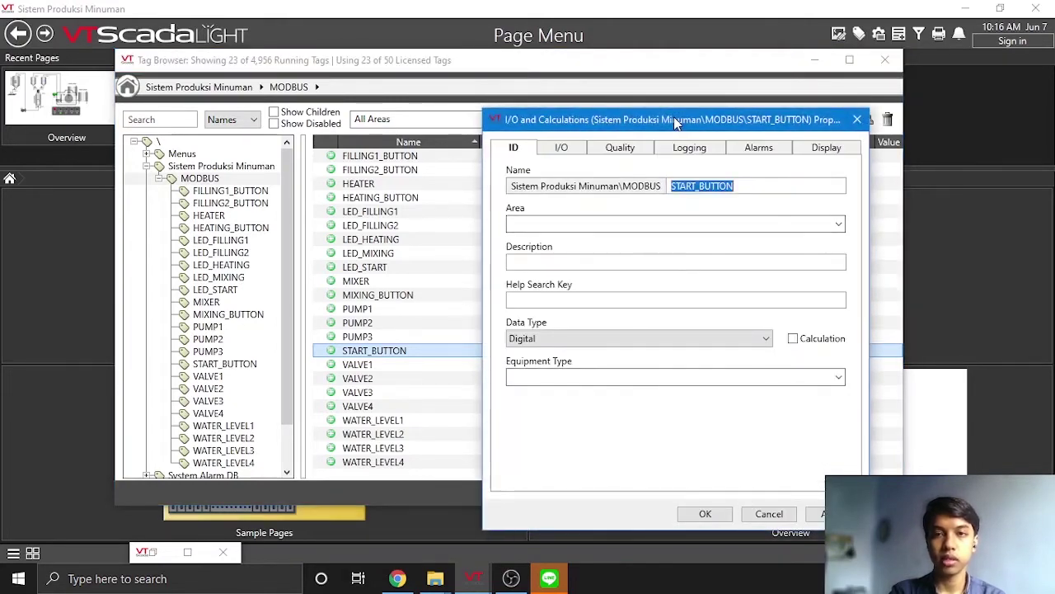
drag(676, 122, 373, 93)
click(517, 112)
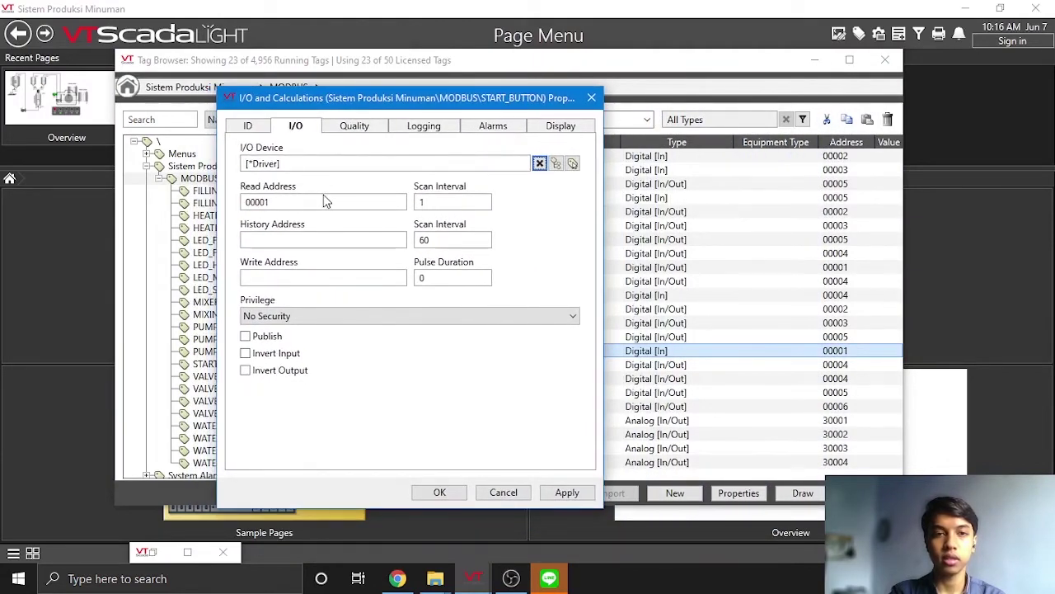
double_click(290, 204)
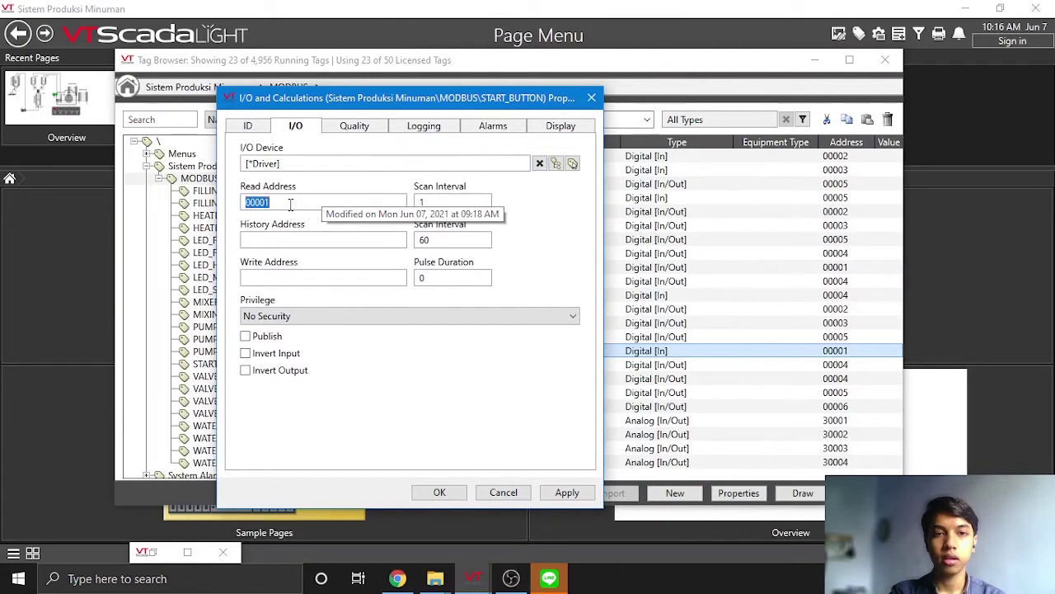
click(290, 204)
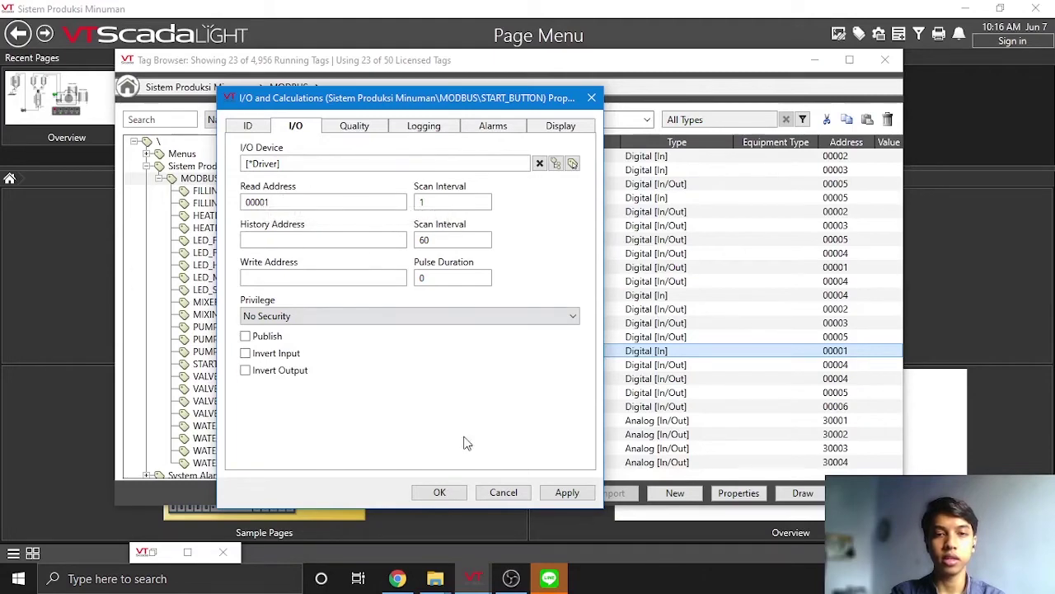
click(440, 492)
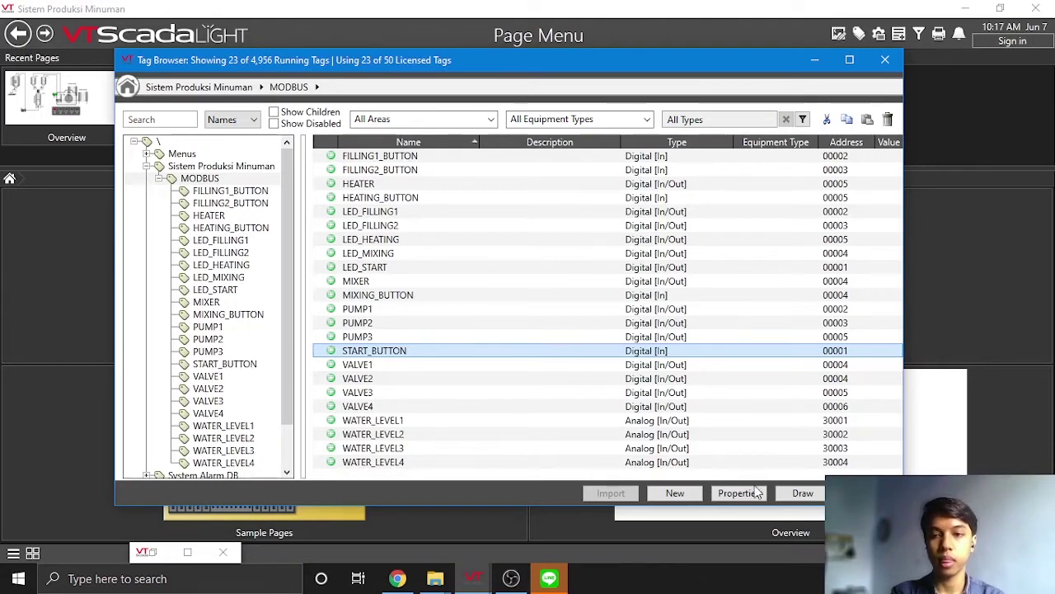
- Leave the tag browser for the Overview page and launch the PeakHMI MB TCP Slave simulator from the Everest Software programs
click(803, 492)
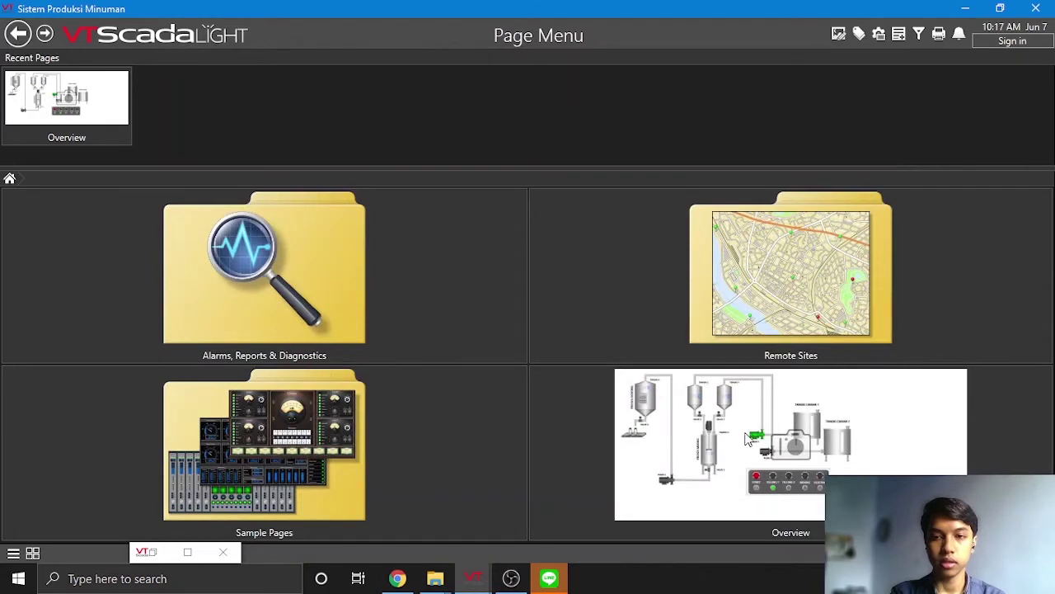
click(895, 424)
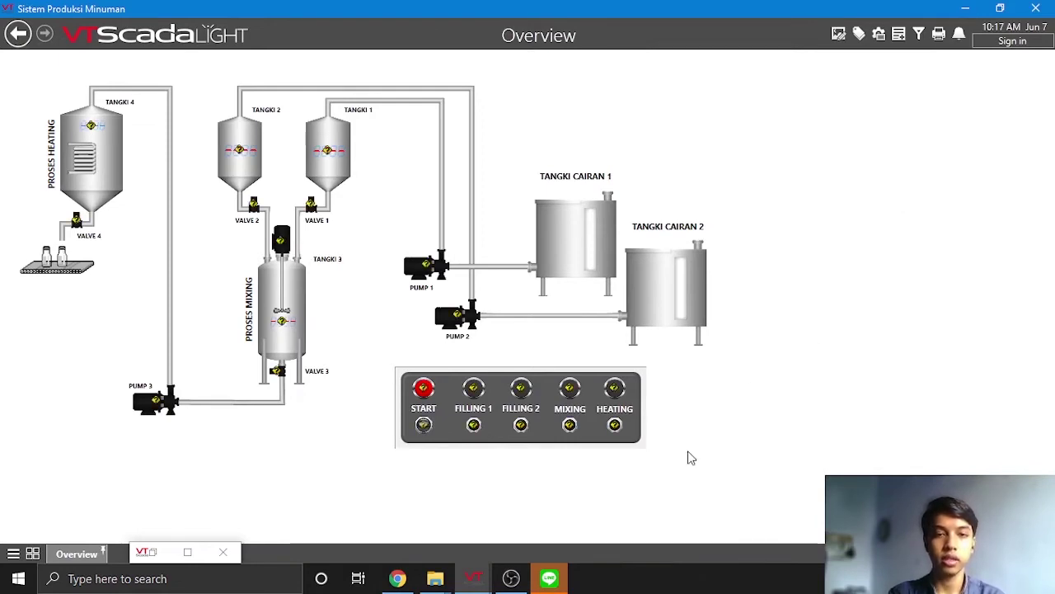
click(18, 578)
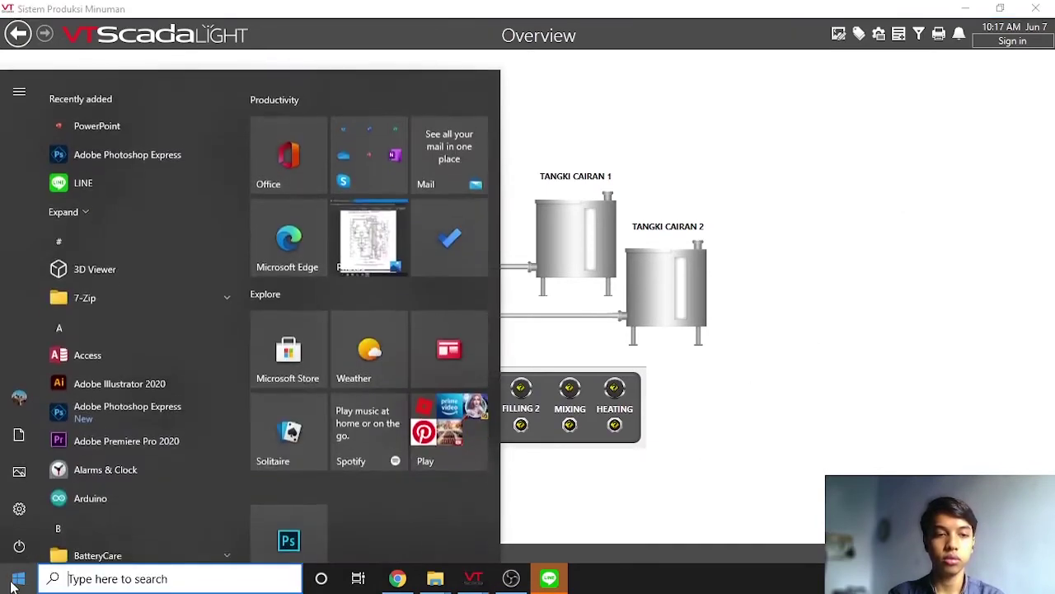
scroll(148, 330, down, 5)
scroll(171, 316, down, 5)
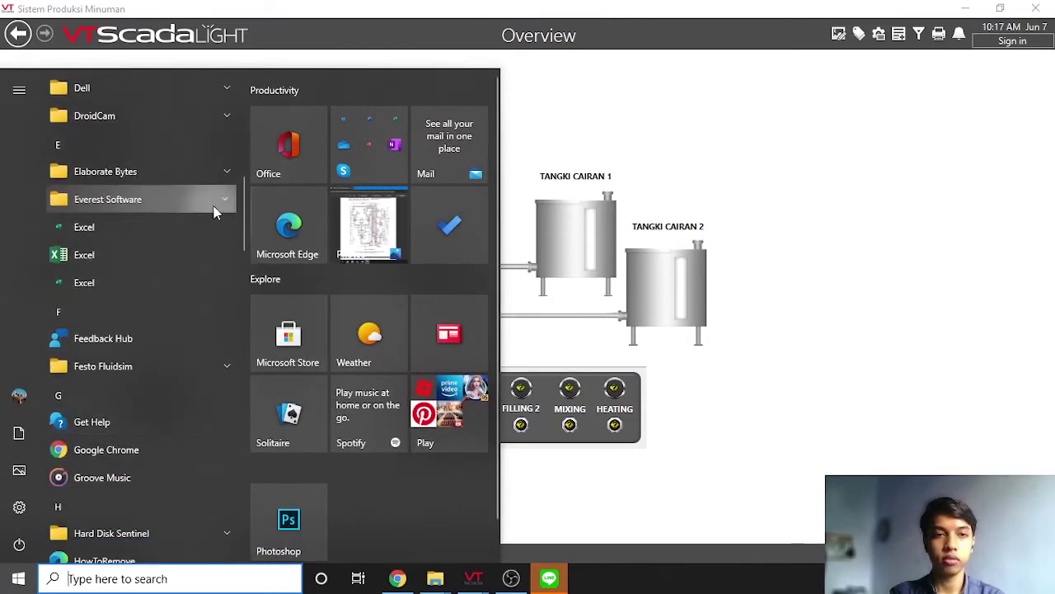
click(213, 206)
click(159, 394)
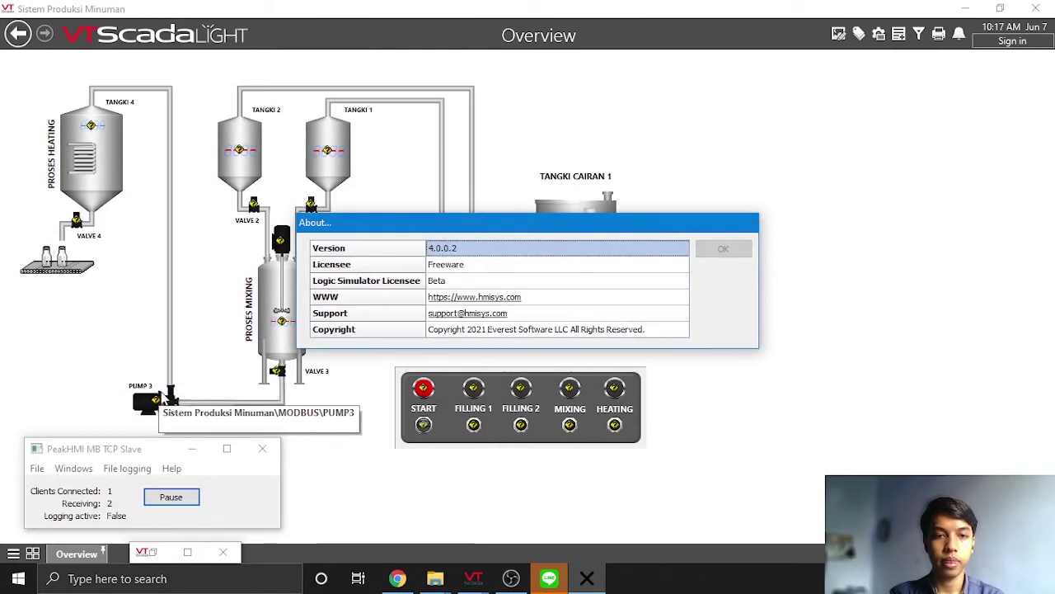
click(733, 252)
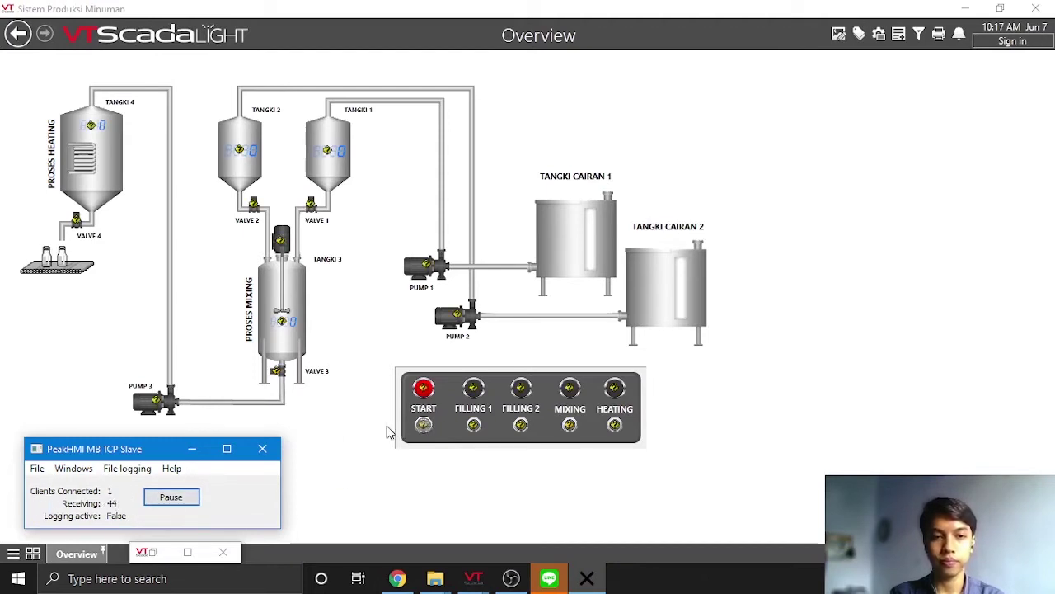
- Show the simulator's register data beside the process drawing and set coils 1 and 2 to 1
click(74, 468)
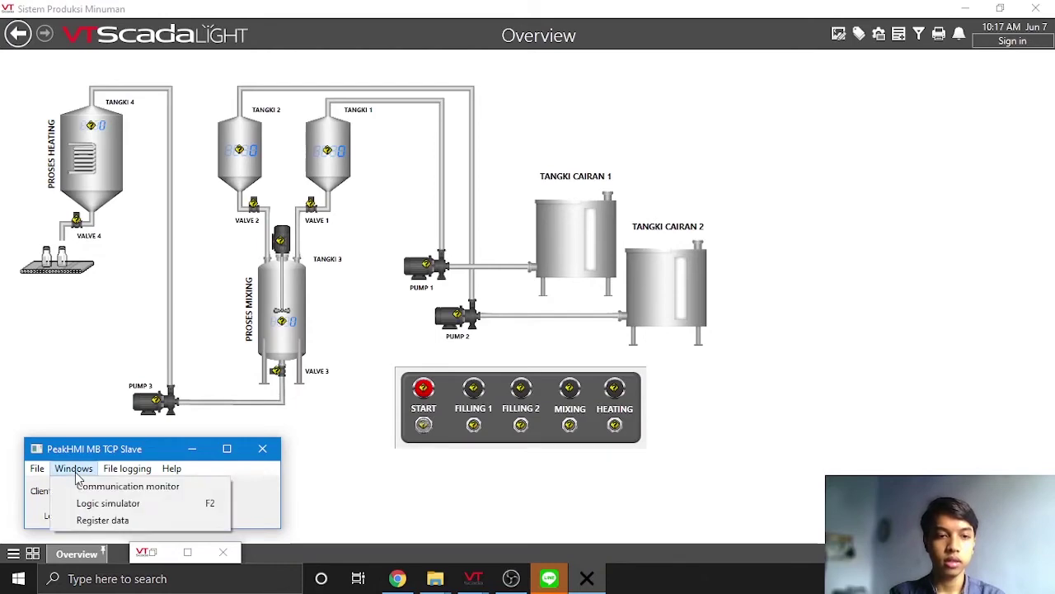
click(93, 520)
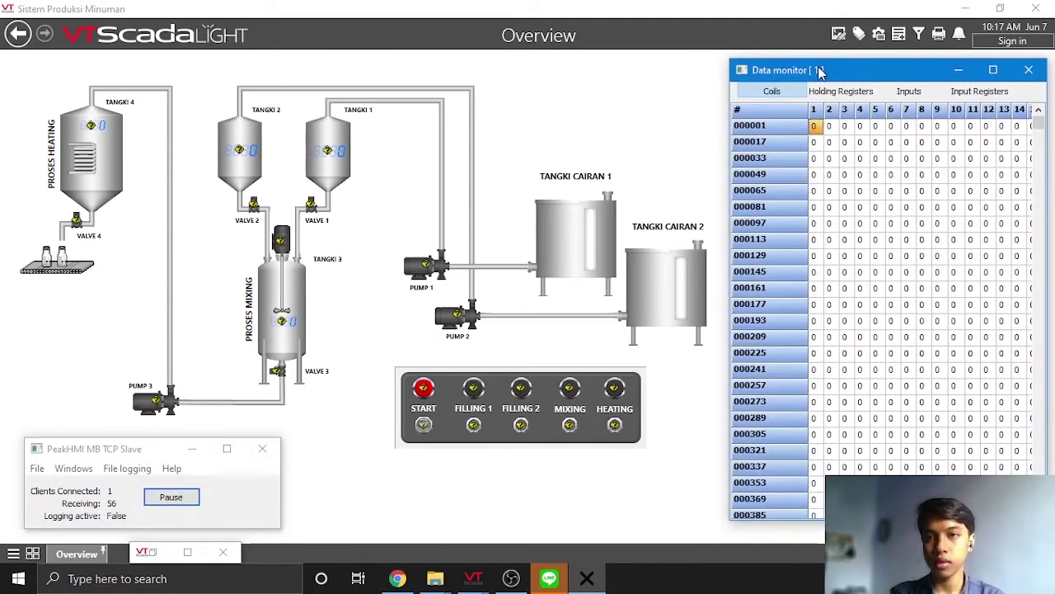
drag(805, 73, 808, 74)
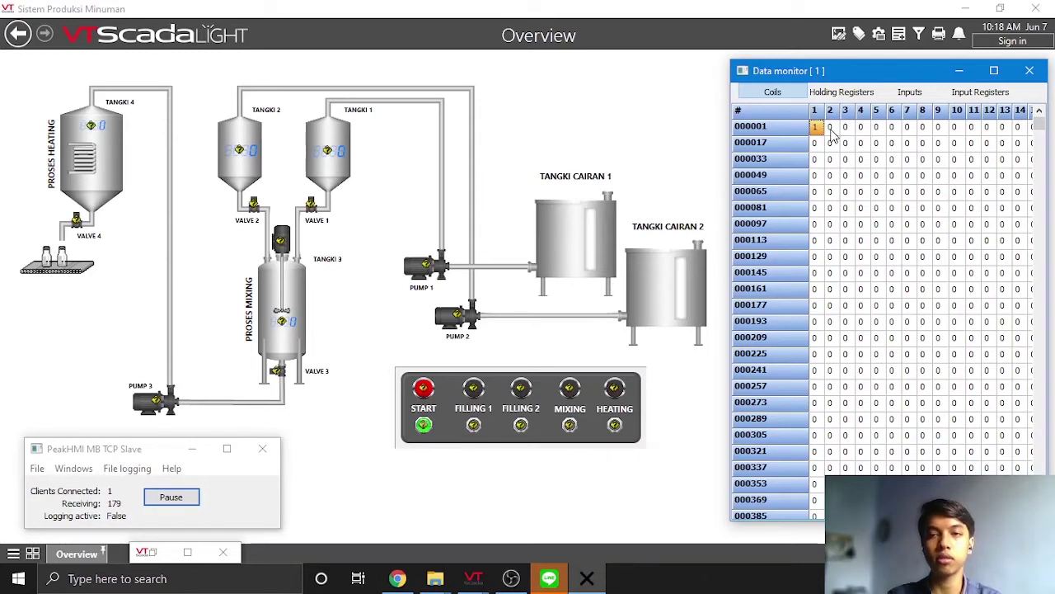
double_click(830, 128)
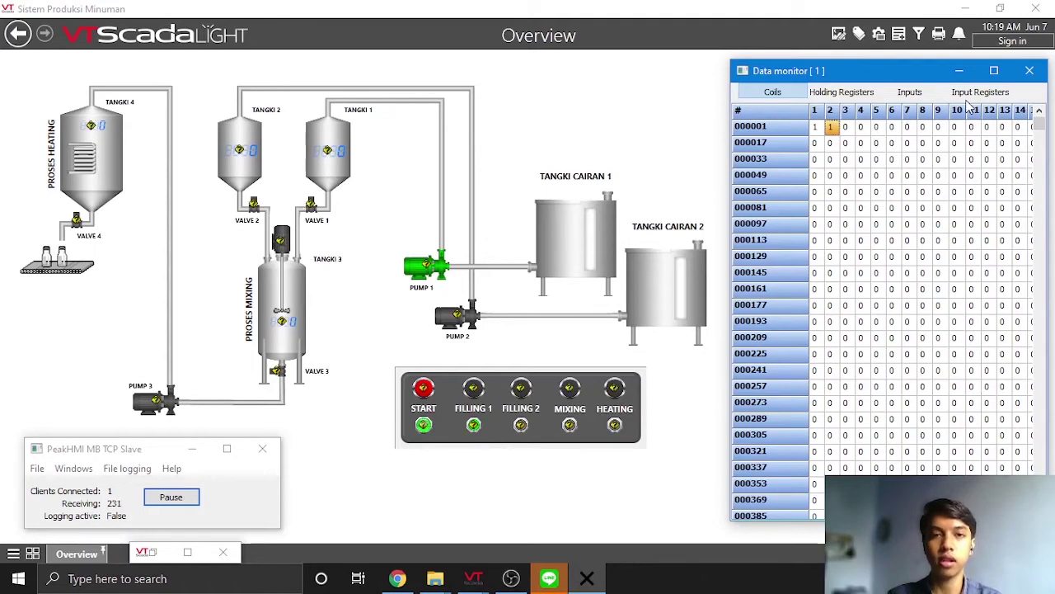
- Set the signed value of input register 300001 to 100
click(969, 99)
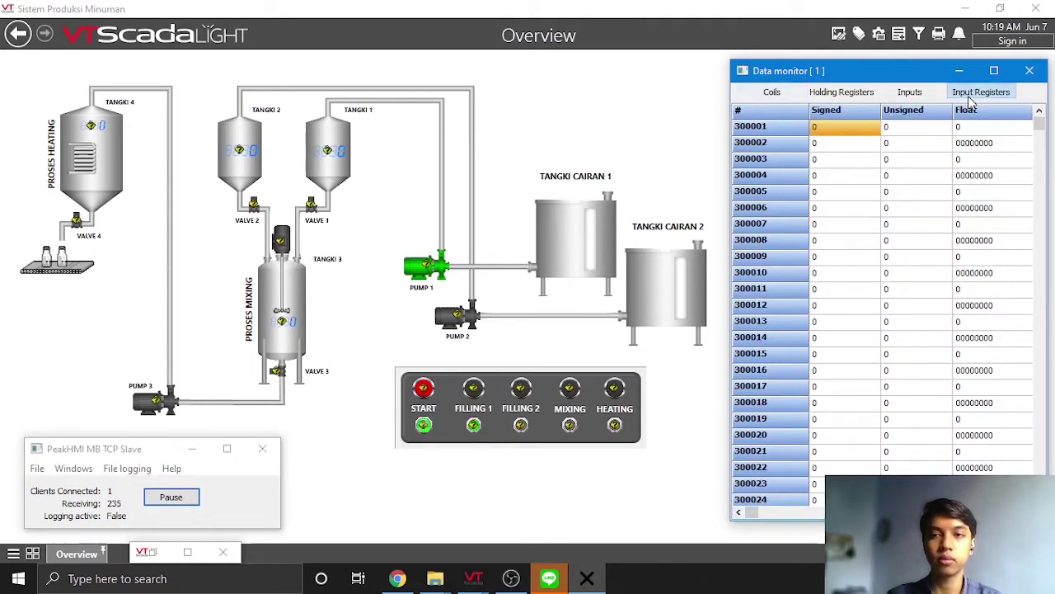
double_click(855, 135)
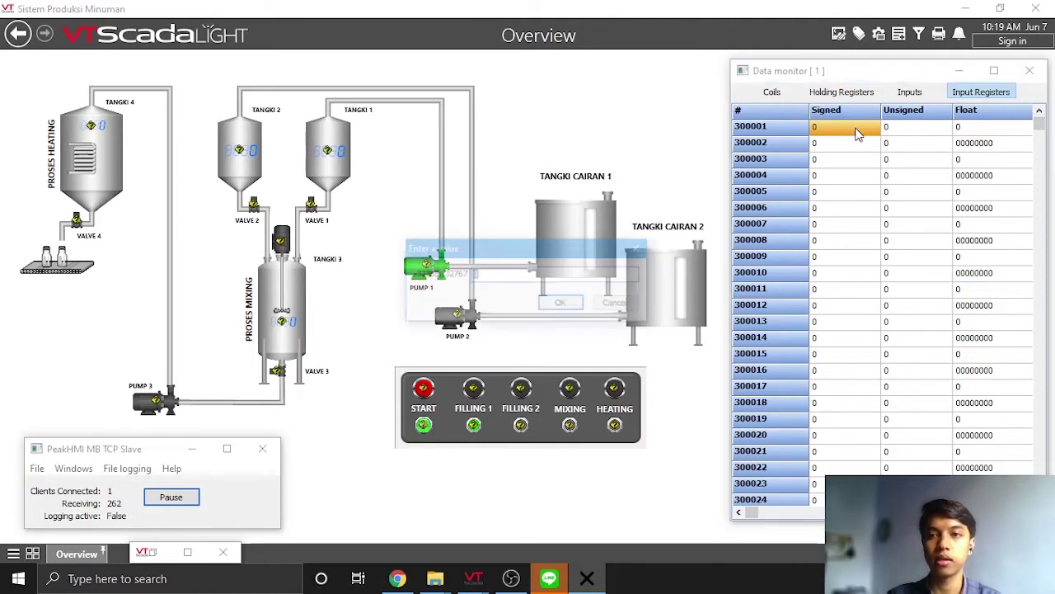
text(100)
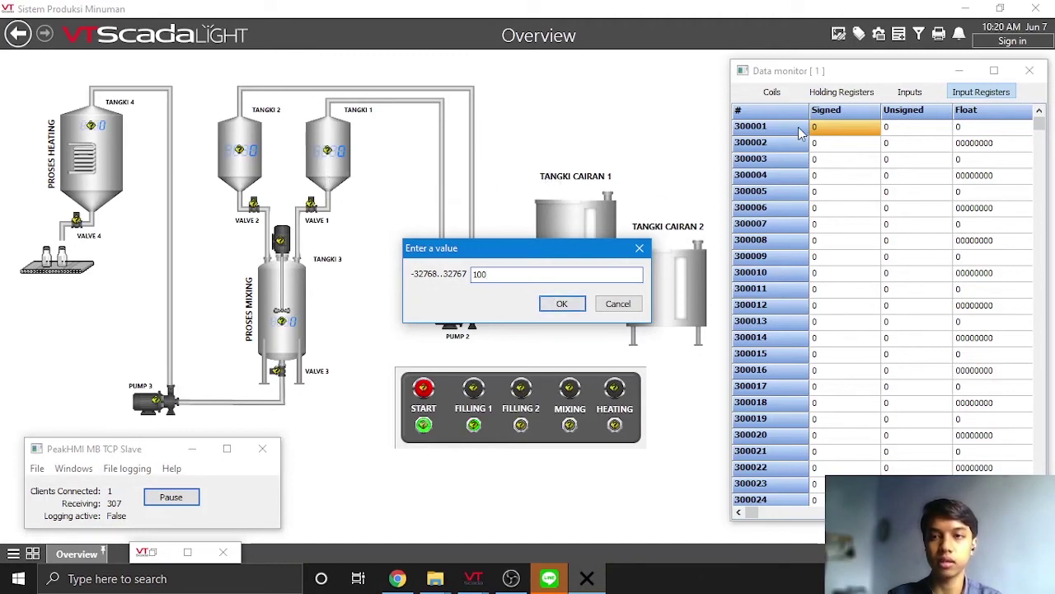
click(561, 305)
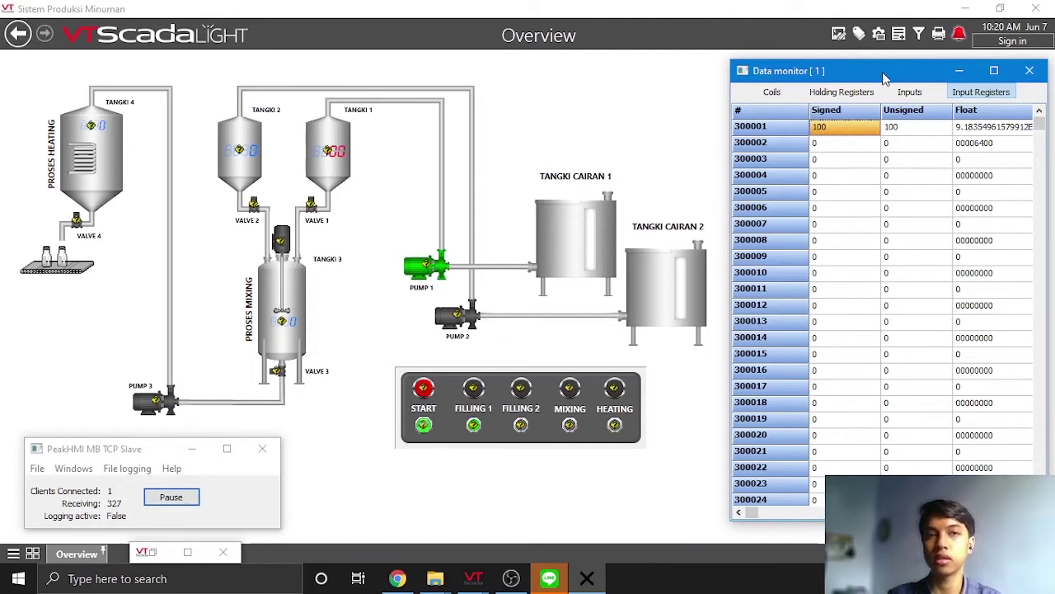
- Acknowledge the WATER_LEVEL1 HIGH HIGH alarm on the Alarm Page and return to the Overview page
click(959, 33)
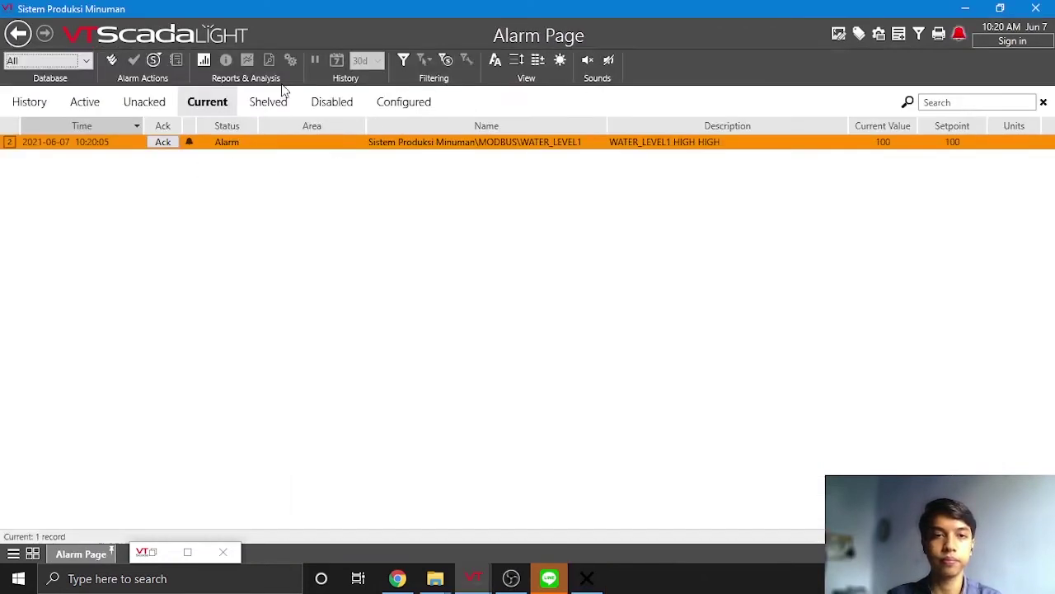
click(162, 145)
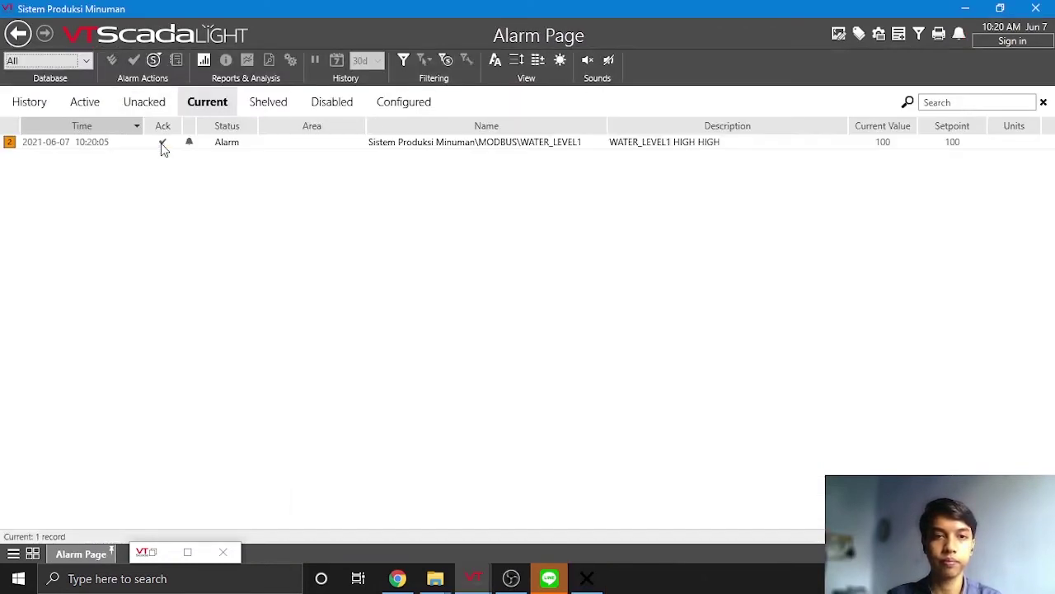
click(20, 33)
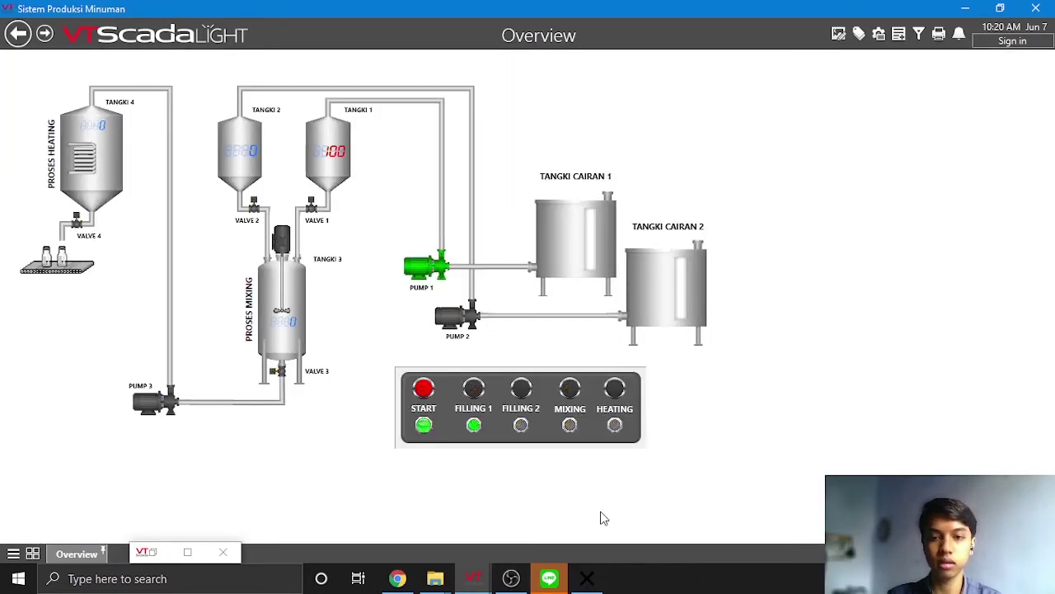
- Switch back to the PeakHMI data monitor and set coil 2 to 0 and coil 3 to 1
click(587, 578)
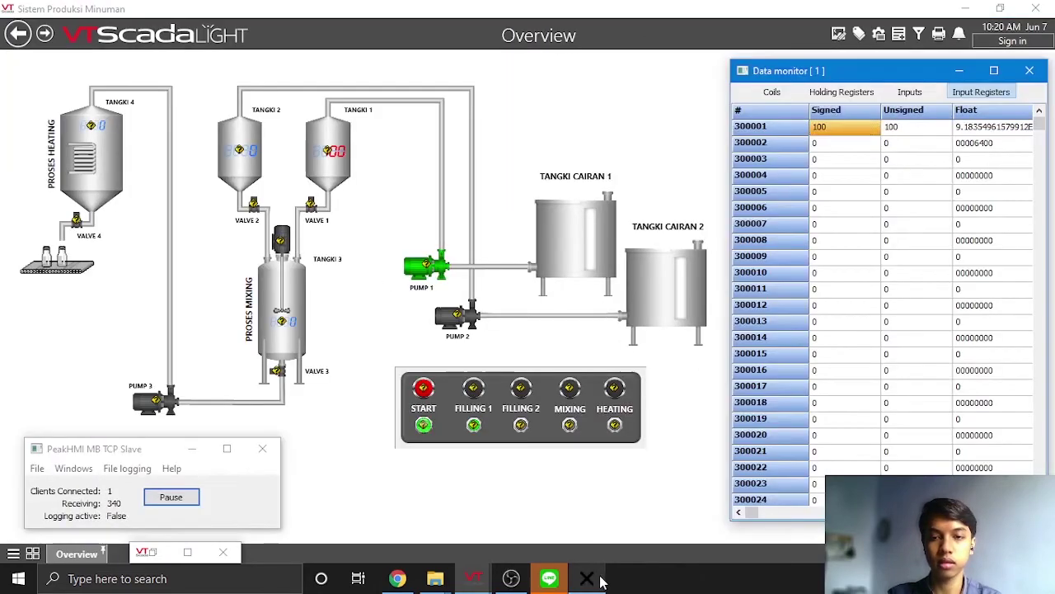
click(781, 92)
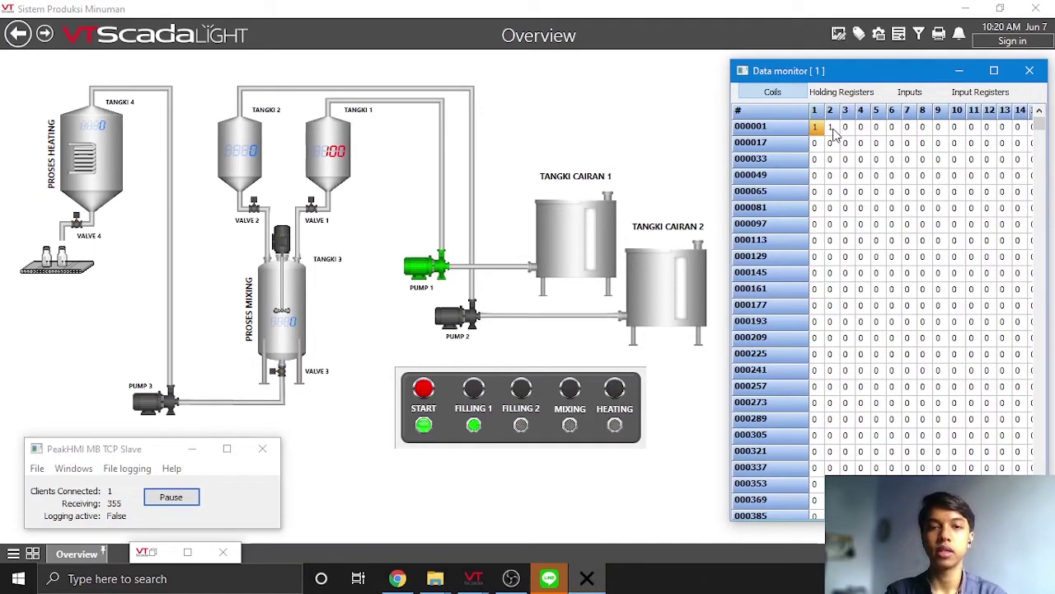
double_click(831, 128)
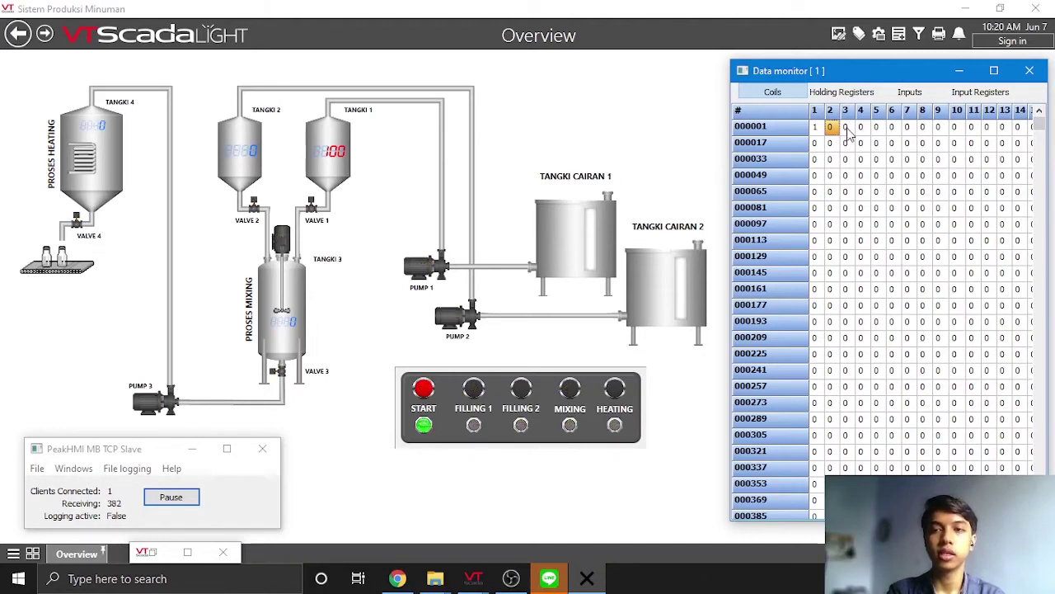
double_click(845, 128)
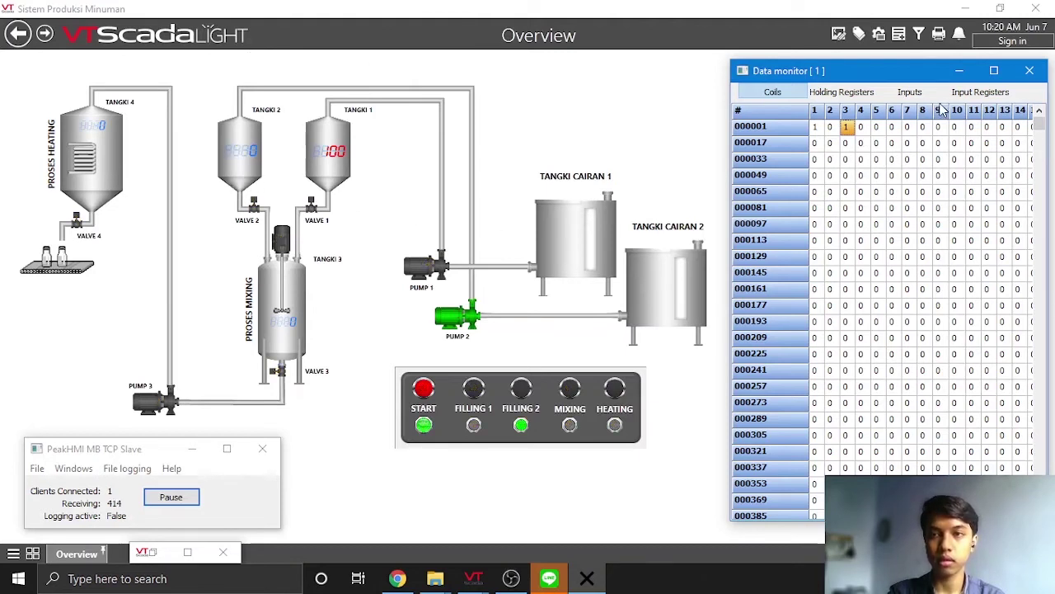
- Set the signed value of input register 300002 to 100
click(969, 96)
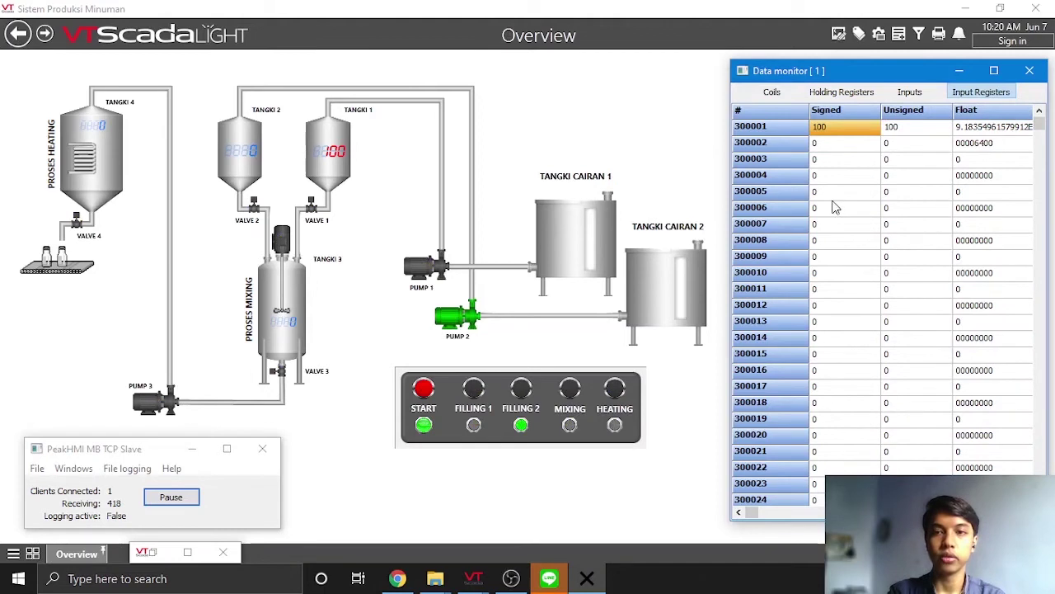
double_click(835, 144)
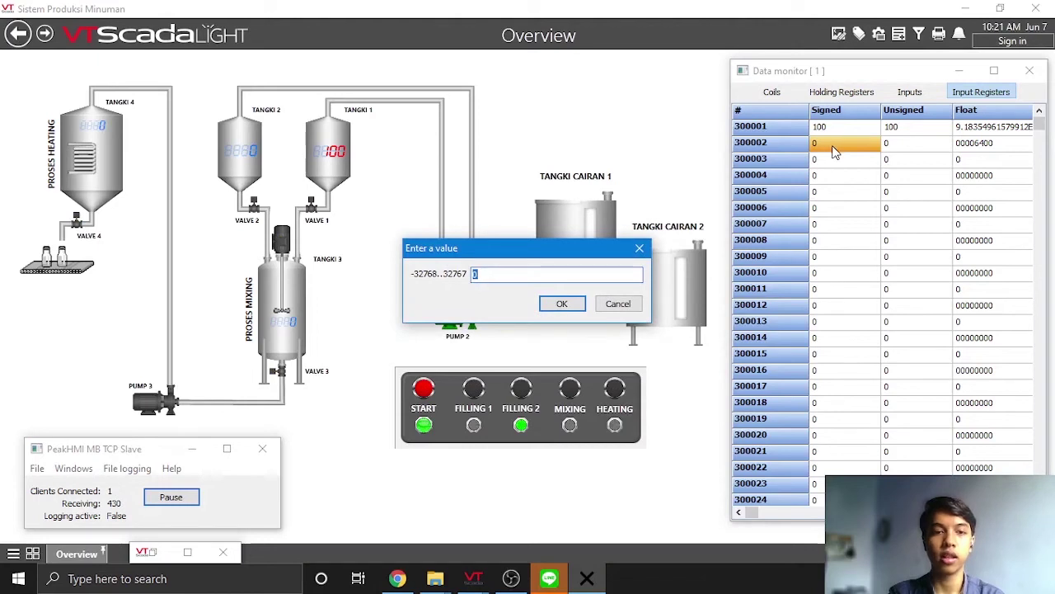
text(100)
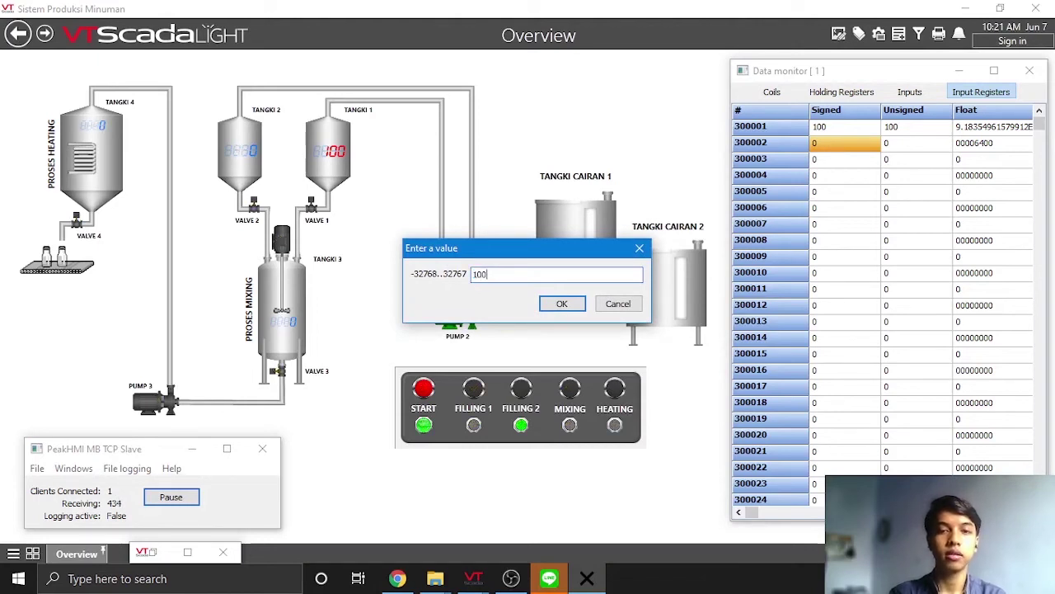
click(564, 305)
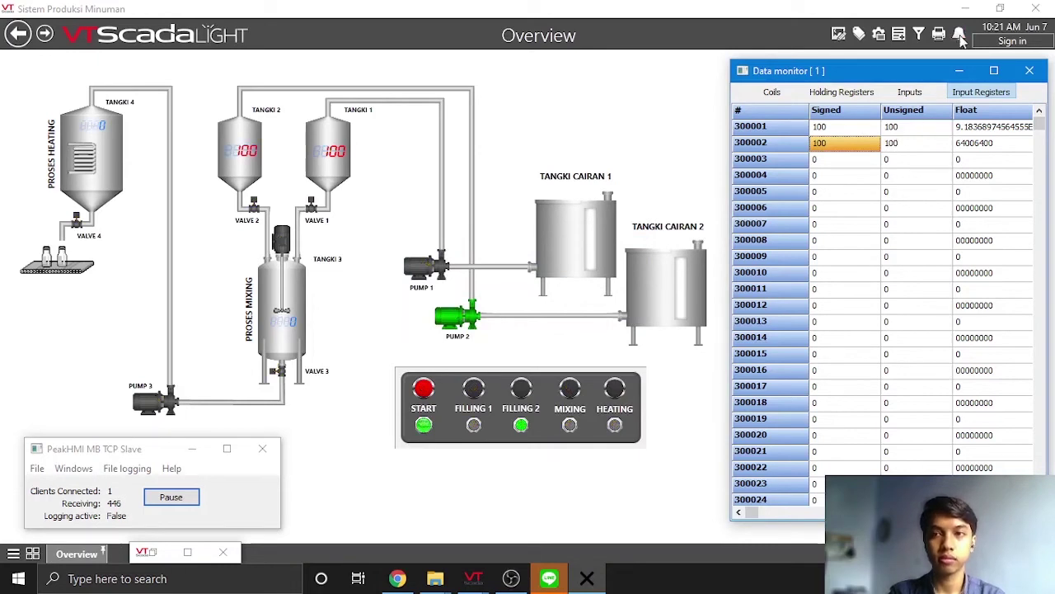
- Acknowledge the WATER_LEVEL2 HIGH HIGH alarm on the Alarm Page and return to the Overview page
click(439, 38)
click(45, 33)
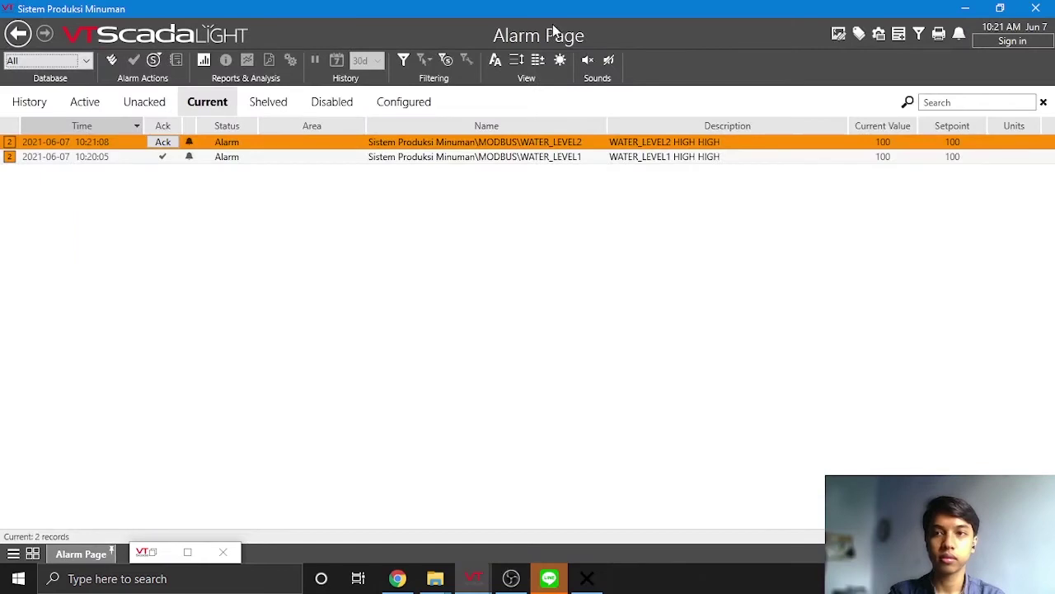
click(162, 143)
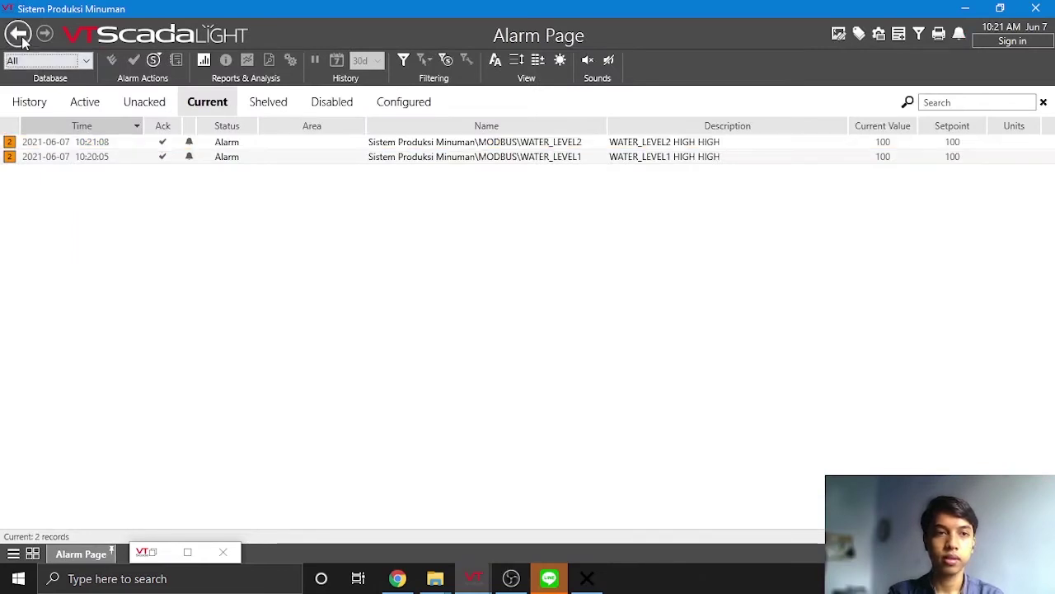
click(18, 34)
- Switch back to the PeakHMI data monitor and set coil 3 to 0 to stop the second filling process
click(587, 578)
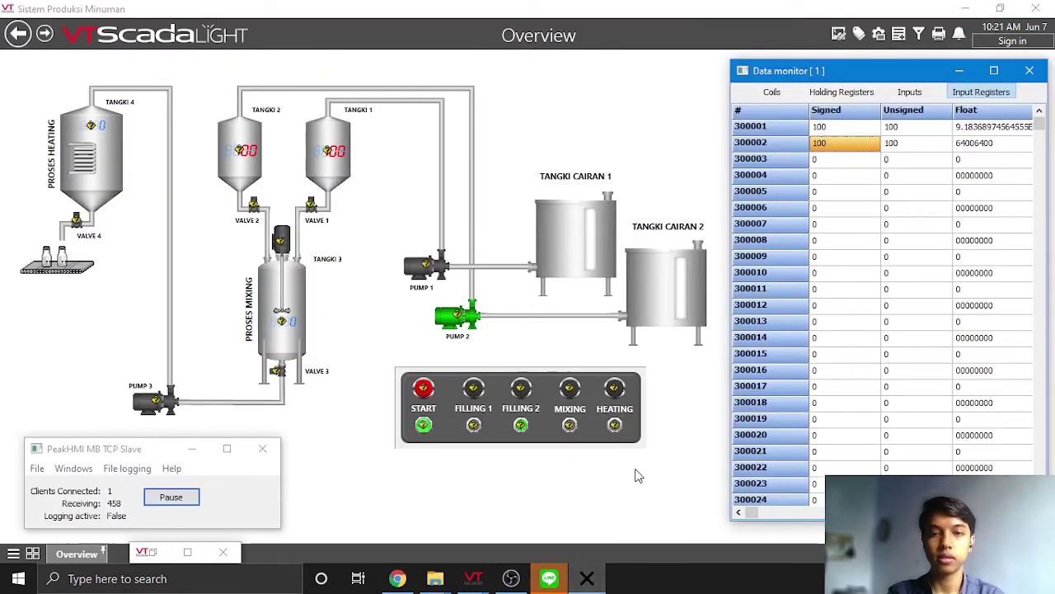
click(772, 93)
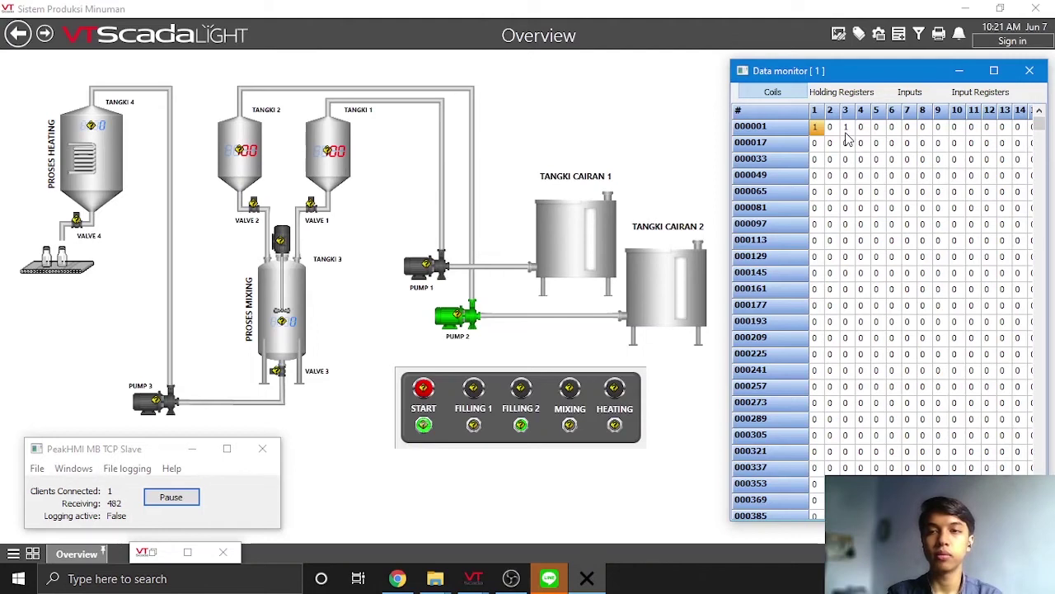
double_click(845, 127)
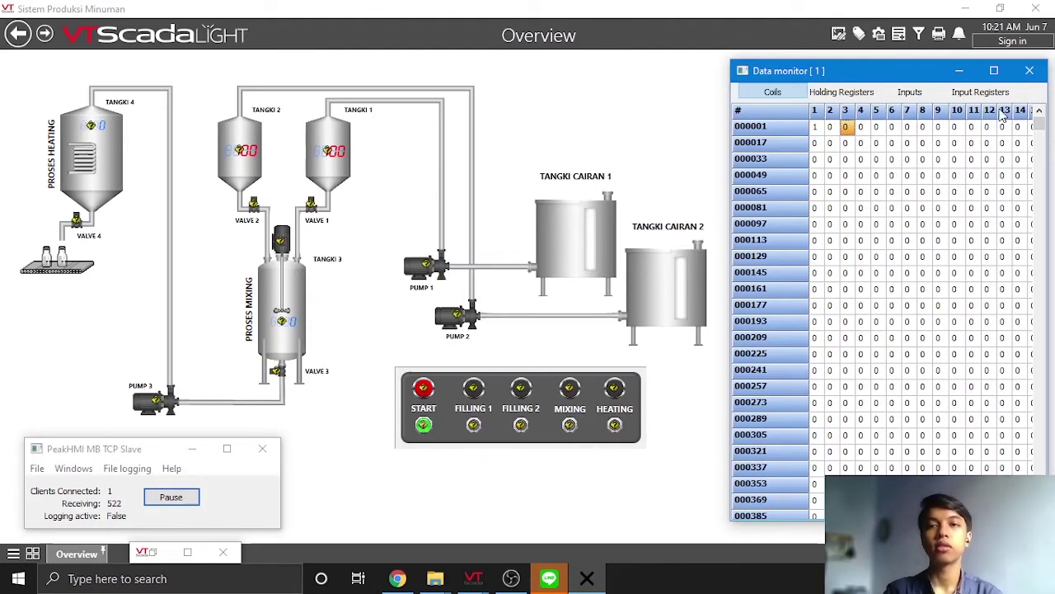
- Toggle coils 4 and 5 in turn, returning both to 0, and set coil 6 to 1
double_click(865, 132)
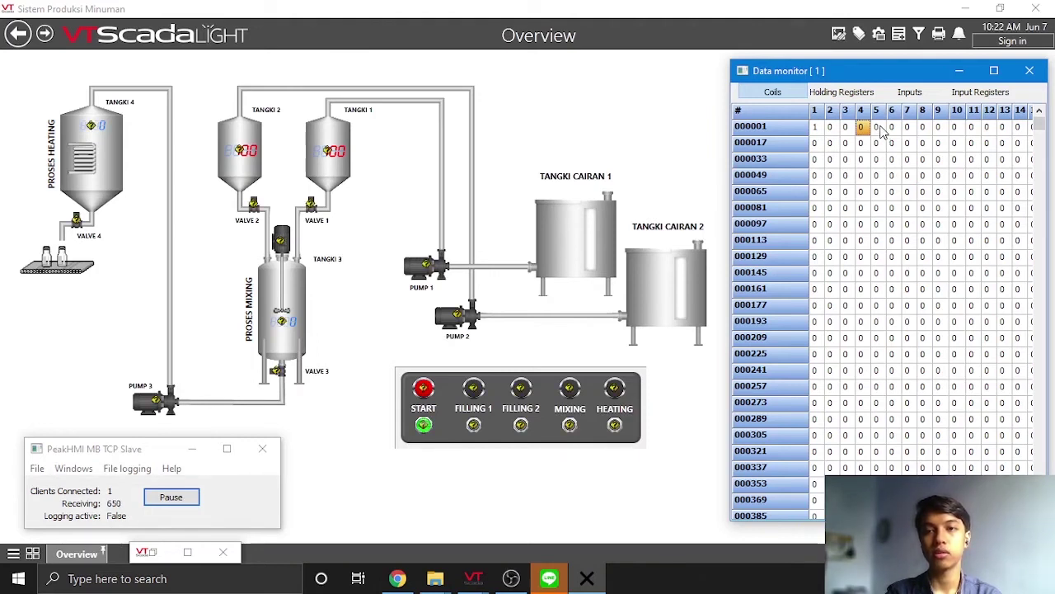
double_click(878, 128)
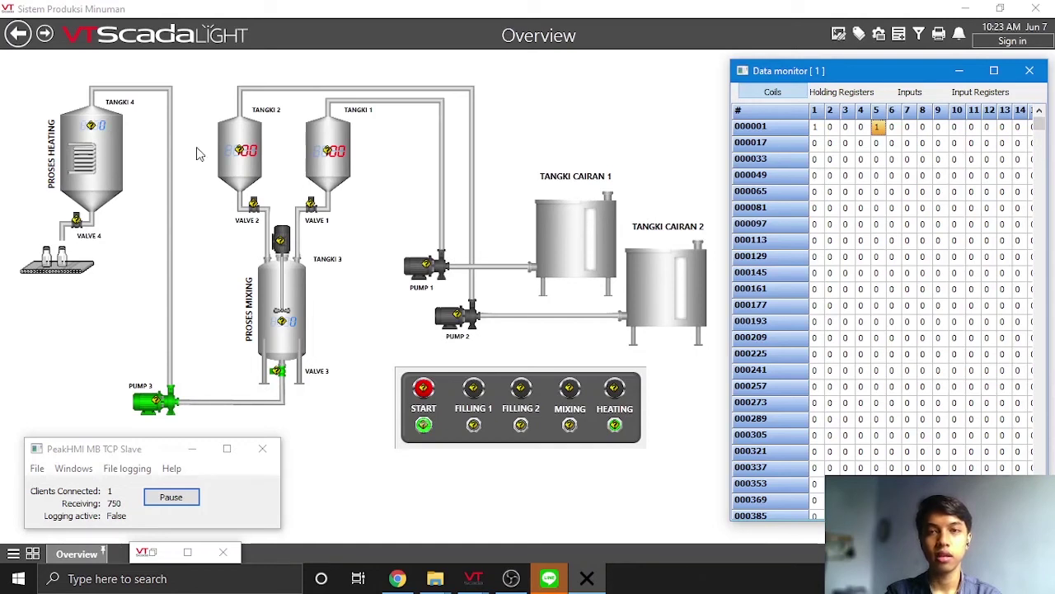
double_click(877, 129)
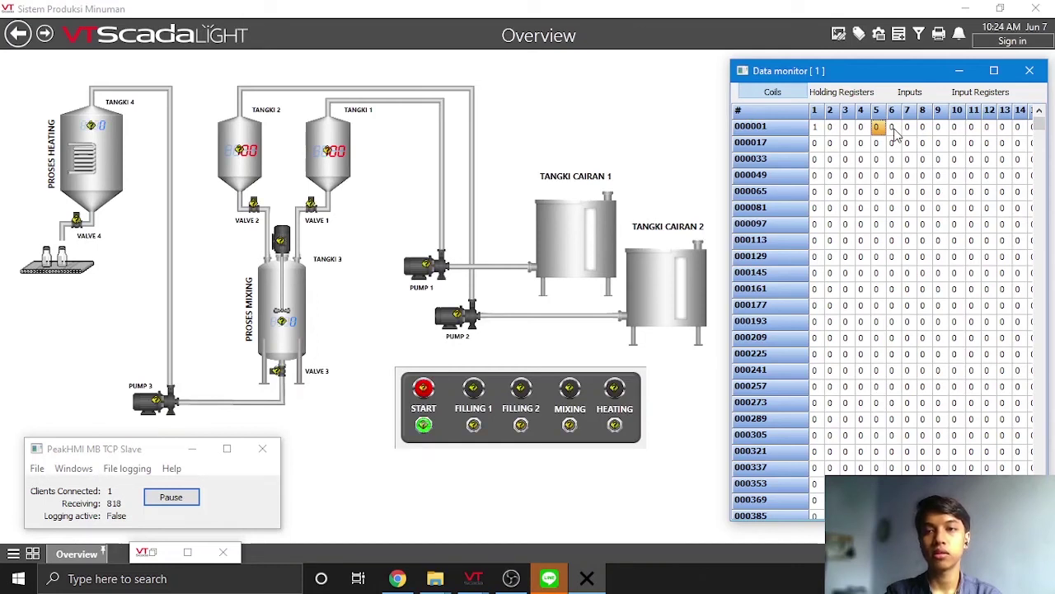
double_click(893, 127)
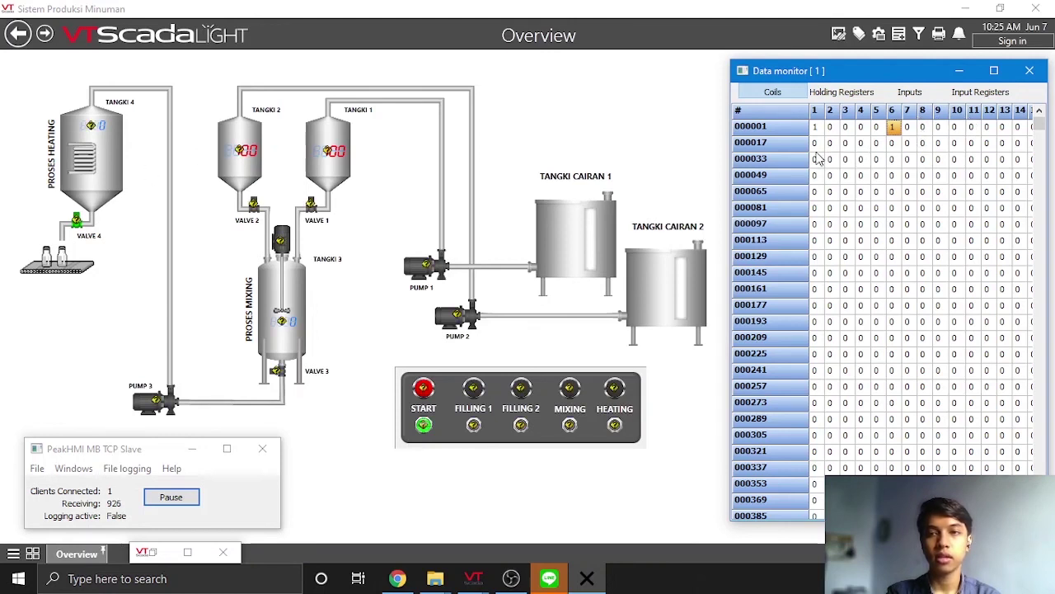
- Set the signed value of input register 300004 to 200
click(968, 93)
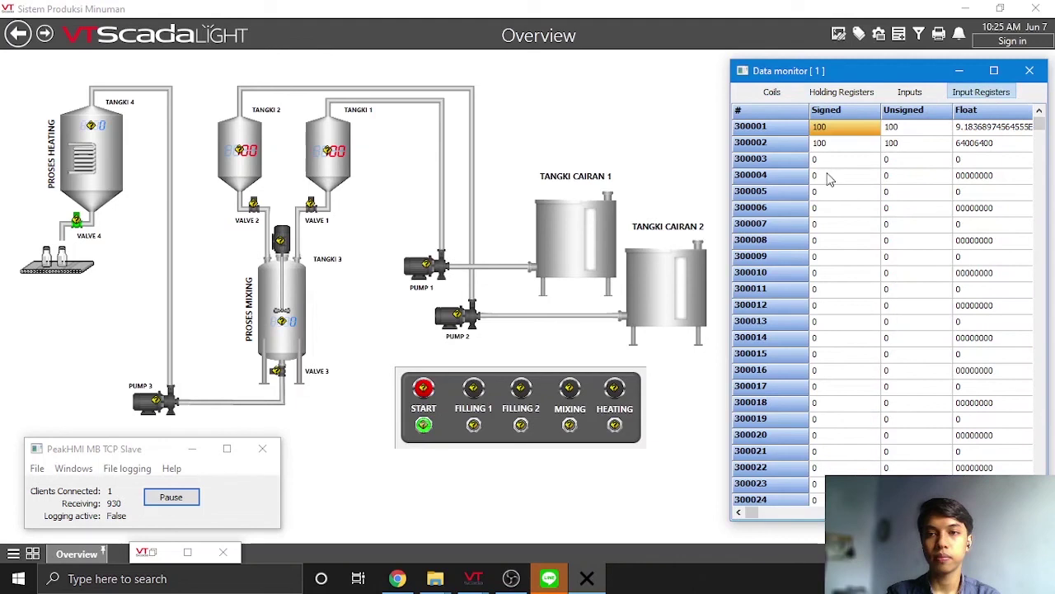
double_click(831, 177)
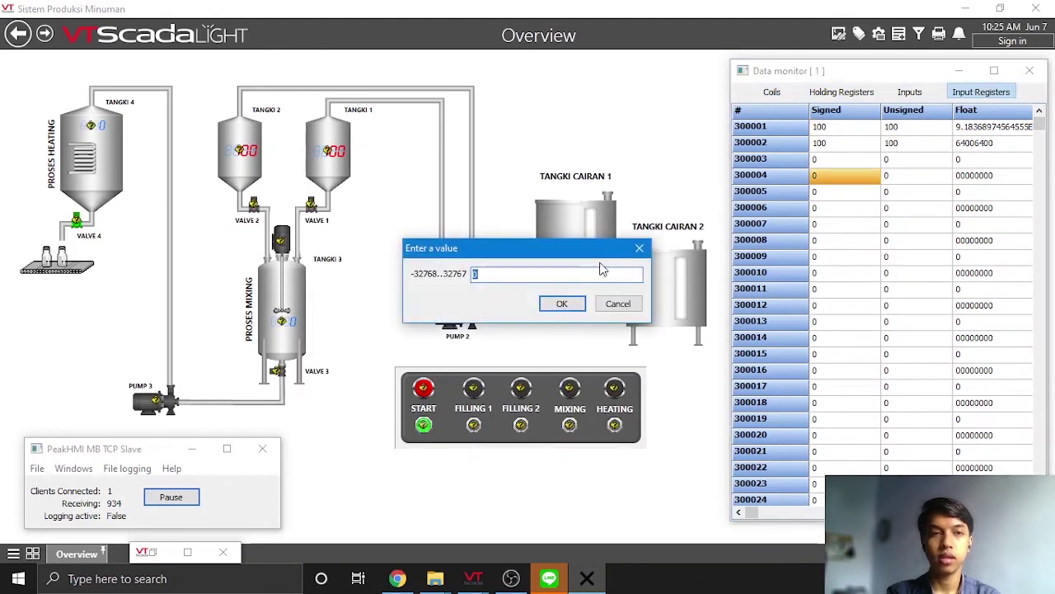
text(2)
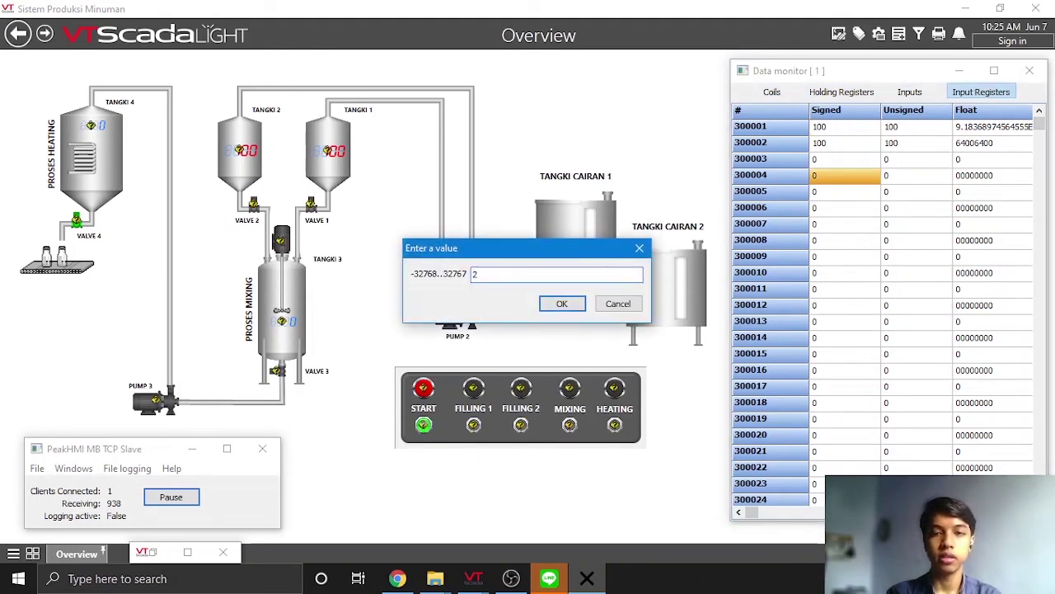
text(00)
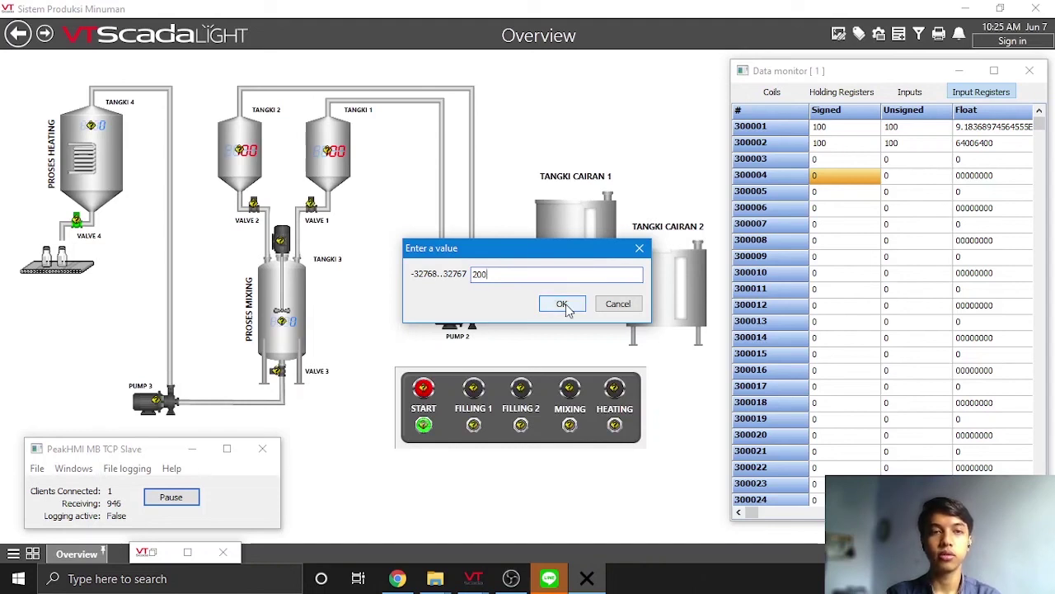
click(563, 304)
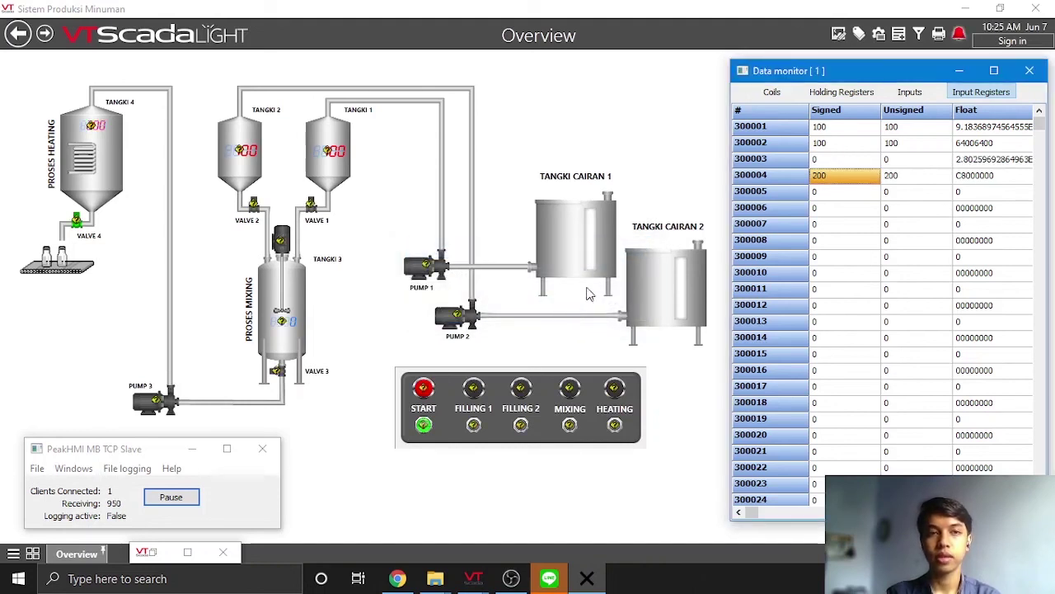
- Acknowledge the WATER_LEVEL4 HIGH HIGH alarm on the Alarm Page and return to the Overview page
click(959, 33)
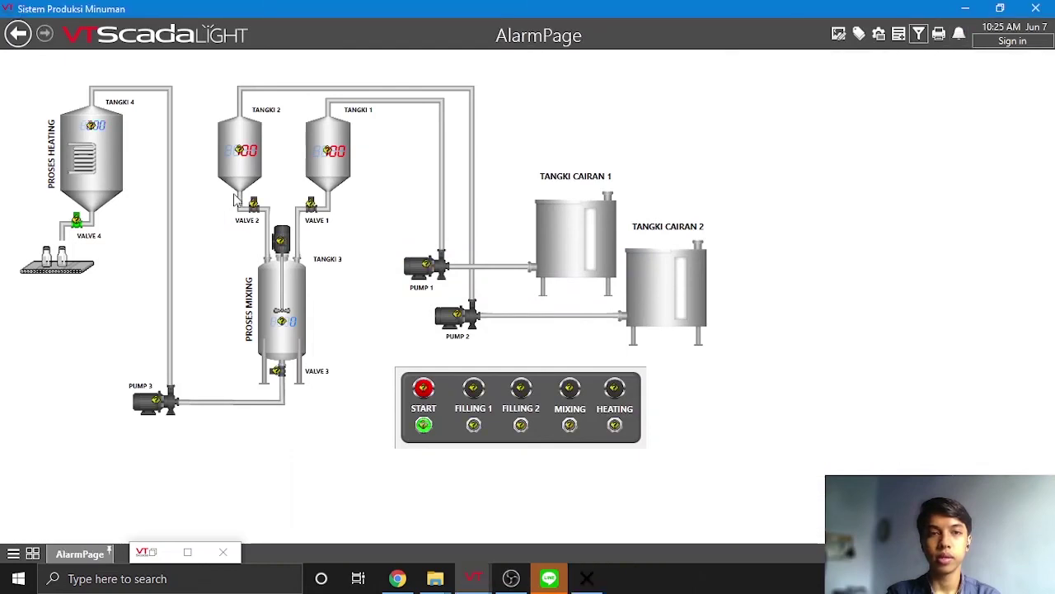
click(162, 142)
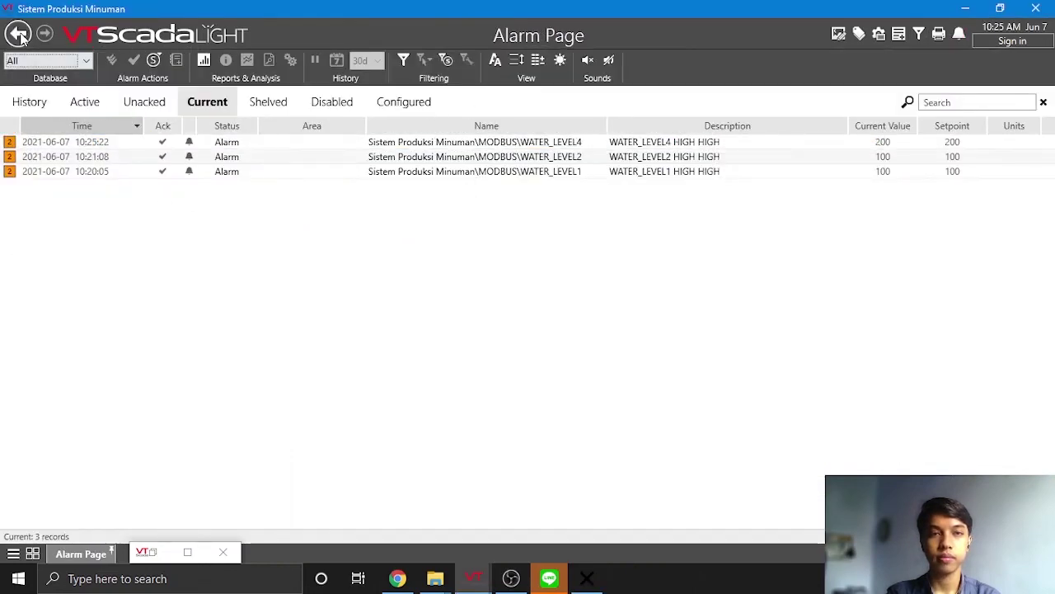
click(19, 34)
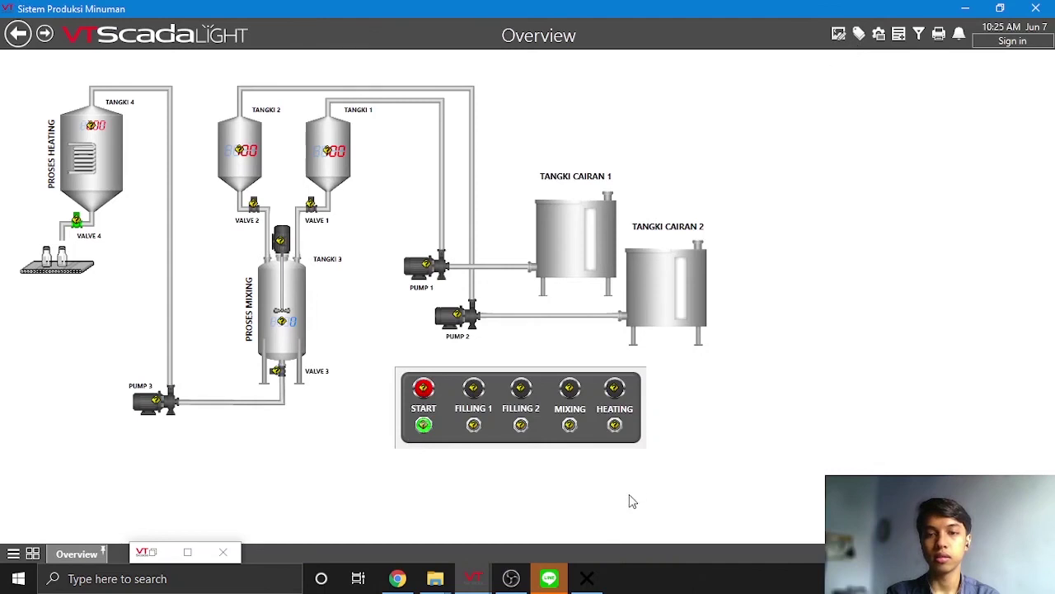
- Switch back to the PeakHMI data monitor and set coil 6 to 0
click(587, 577)
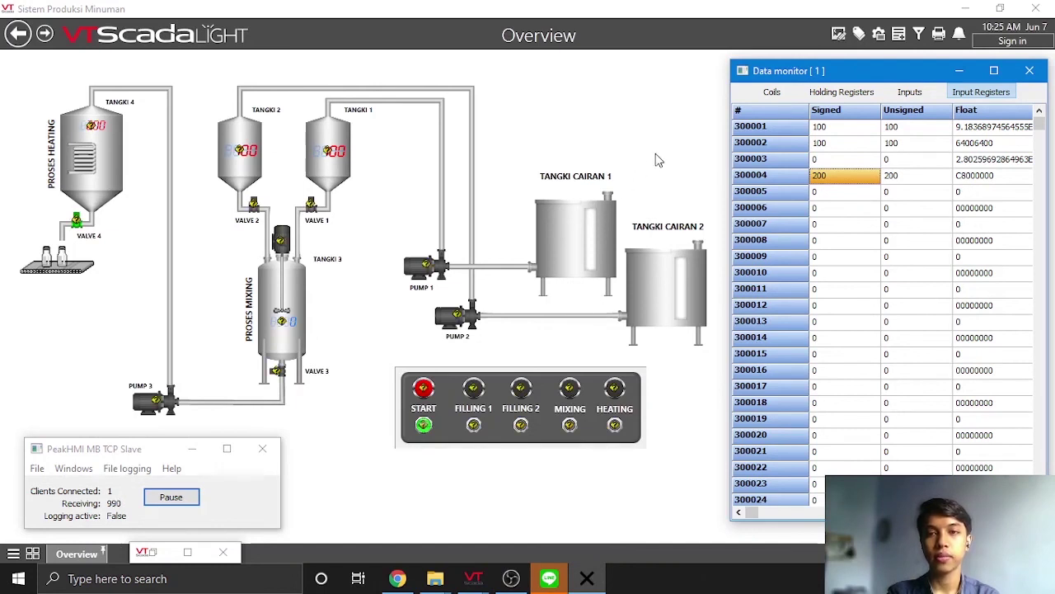
click(773, 92)
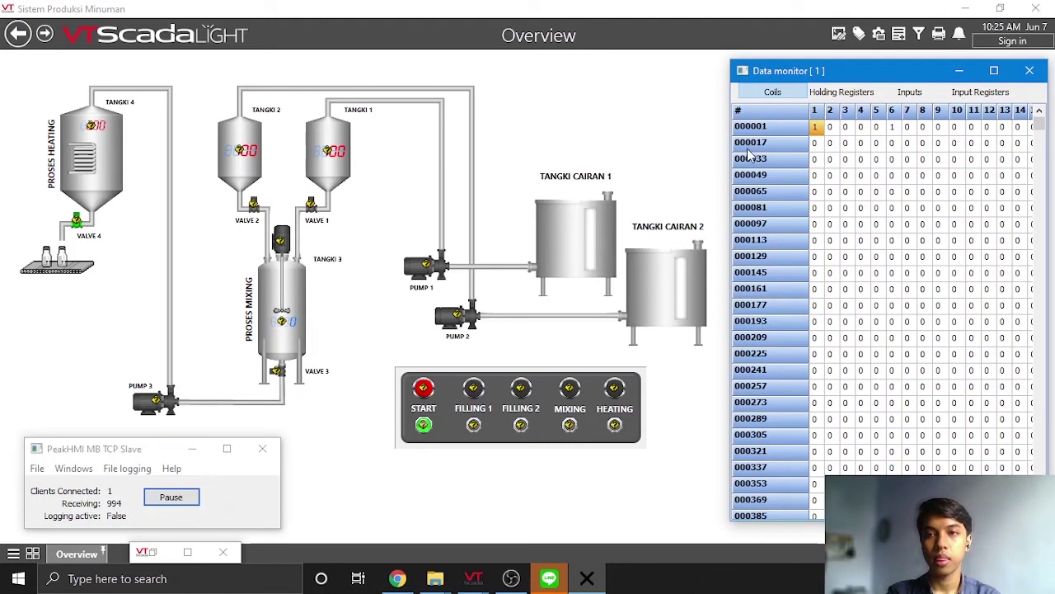
double_click(891, 127)
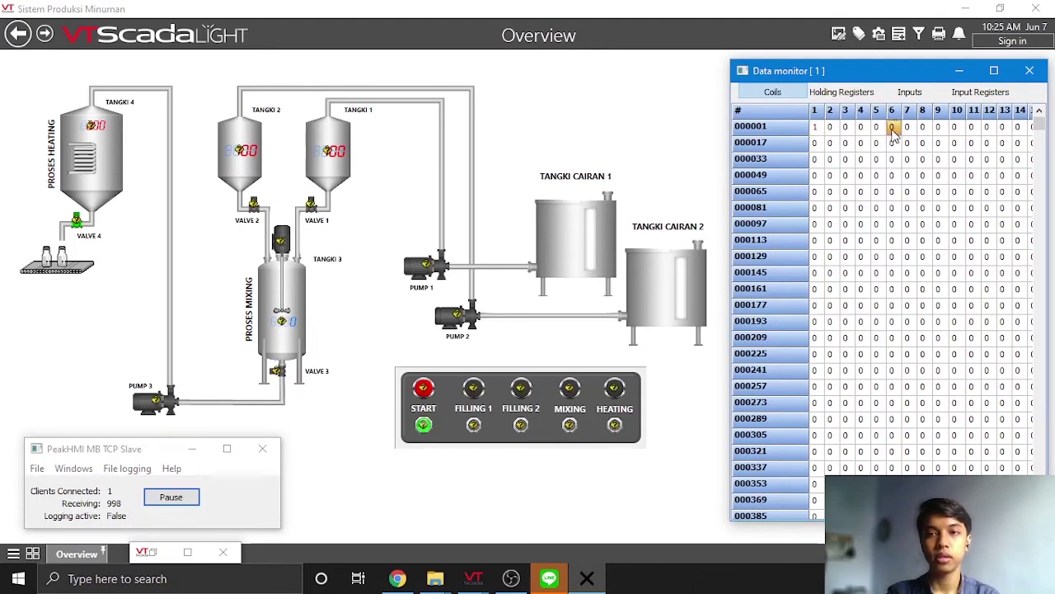